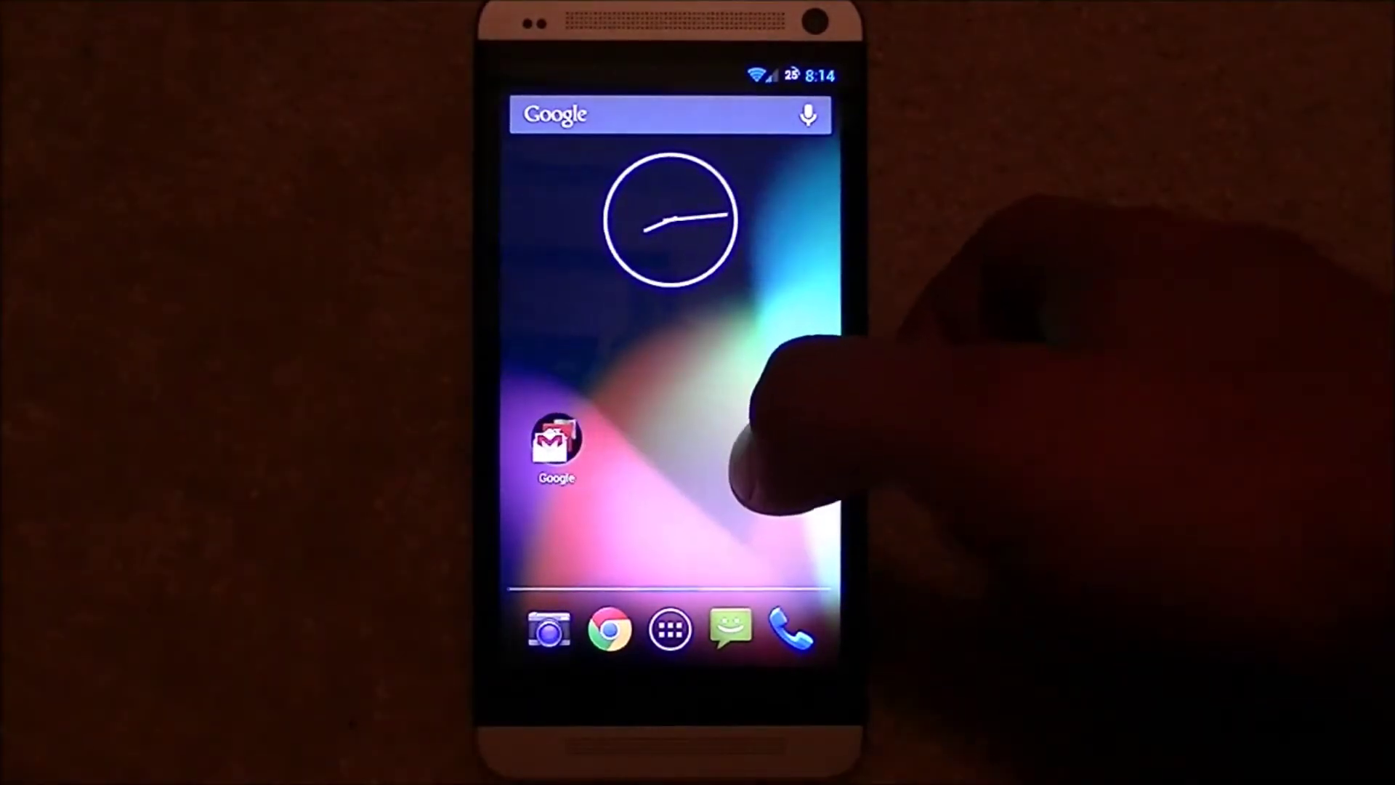
Drop a Play Store shortcut beside the Google folder, then open the folder.
left_click_drag(643, 453, 783, 447)
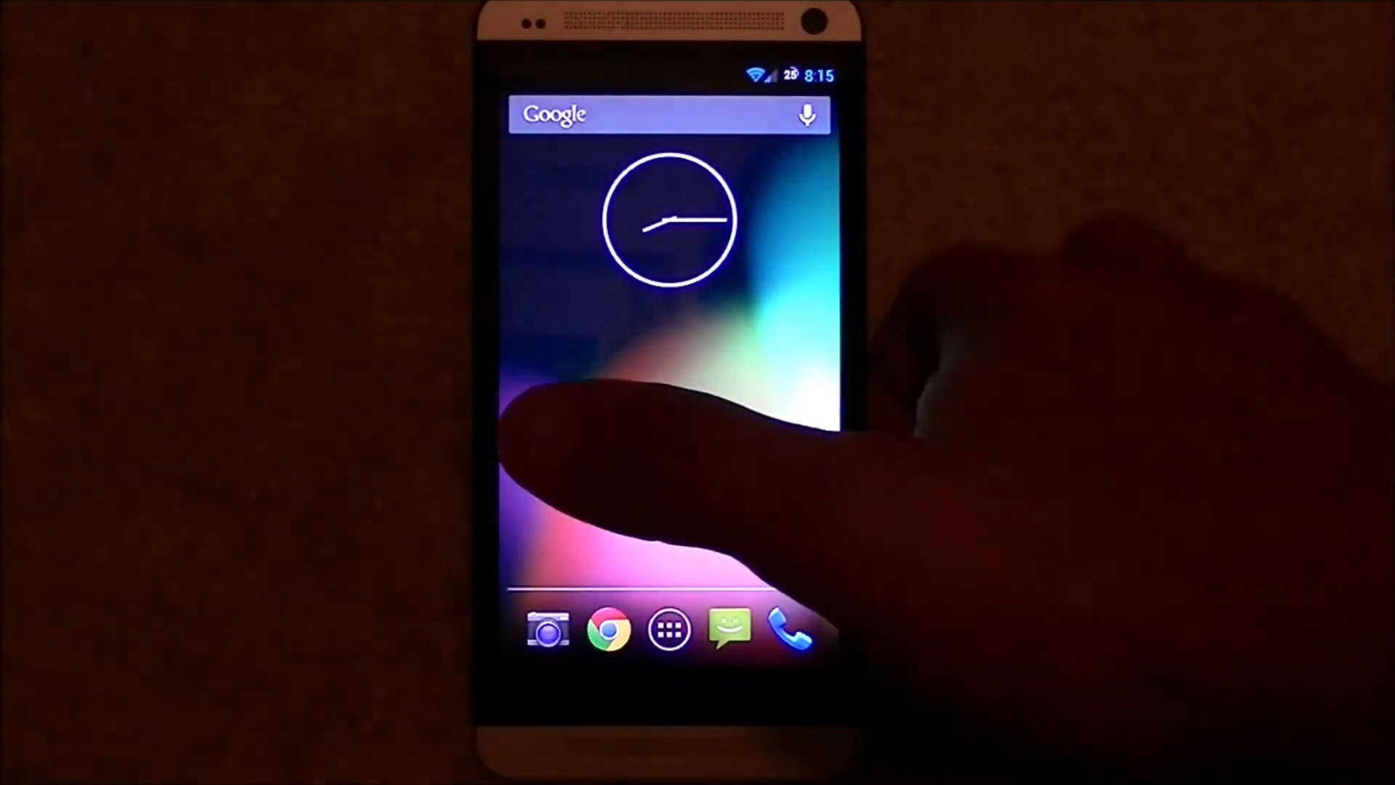
left_click(555, 442)
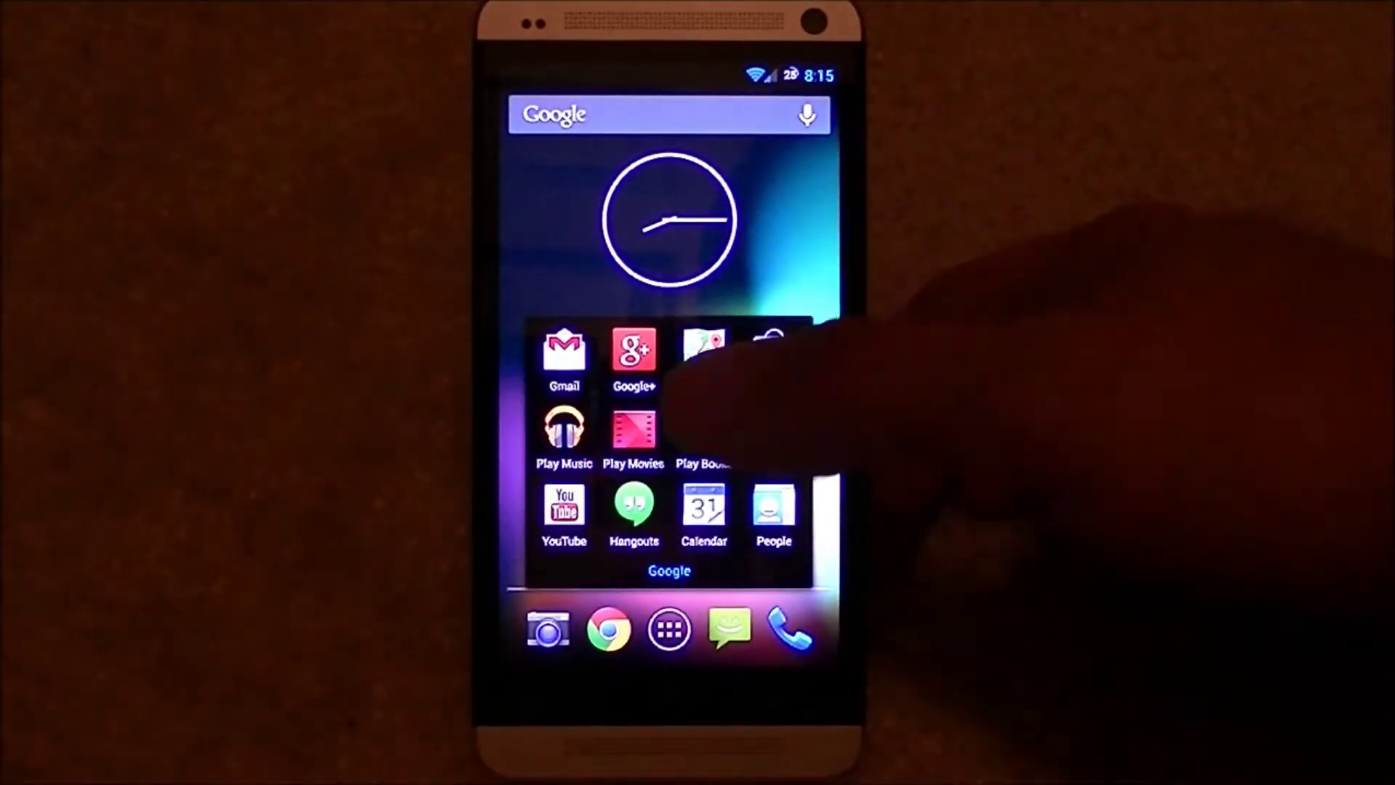
Close the Google folder and swipe through the Gallery photo albums from the app drawer.
left_click(807, 246)
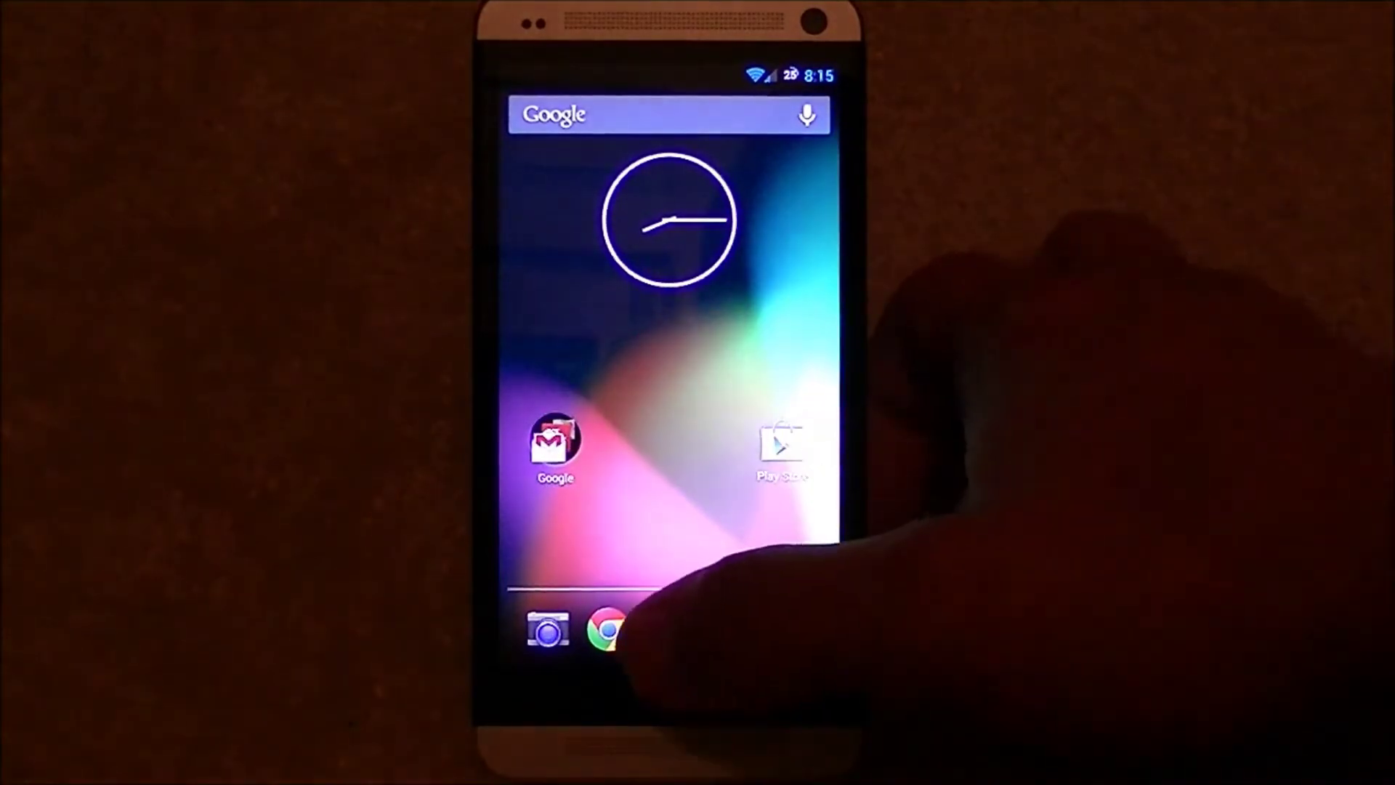
left_click(670, 629)
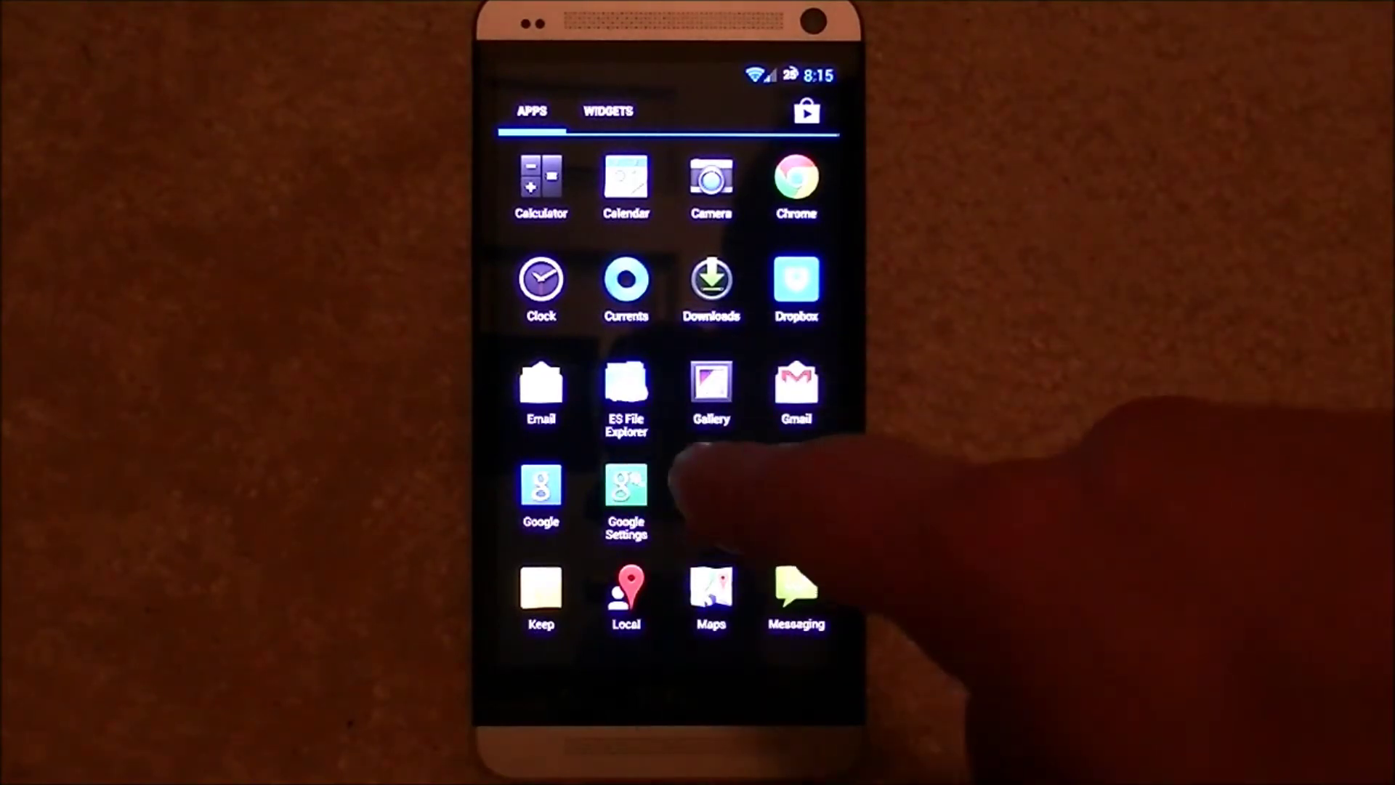
left_click(711, 384)
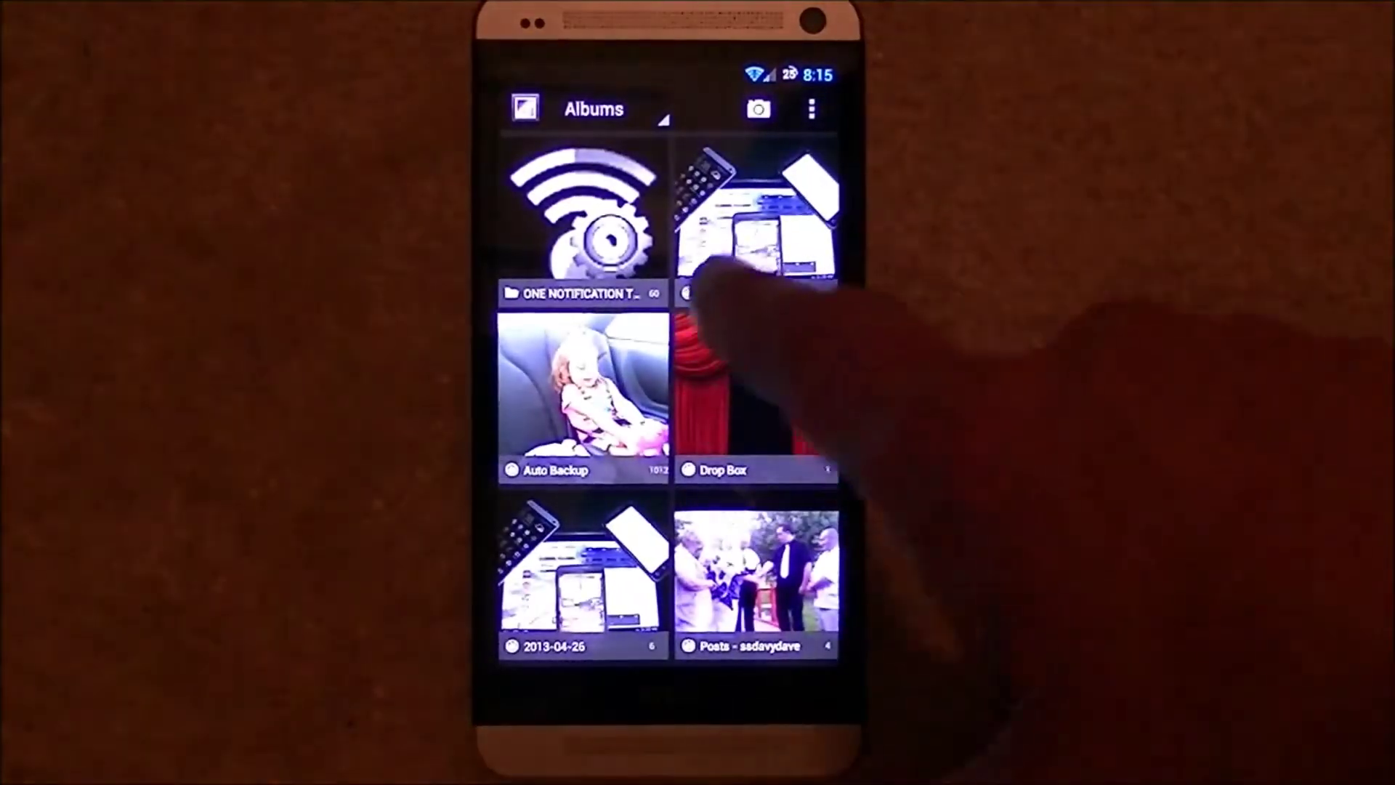
left_click_drag(716, 295, 530, 588)
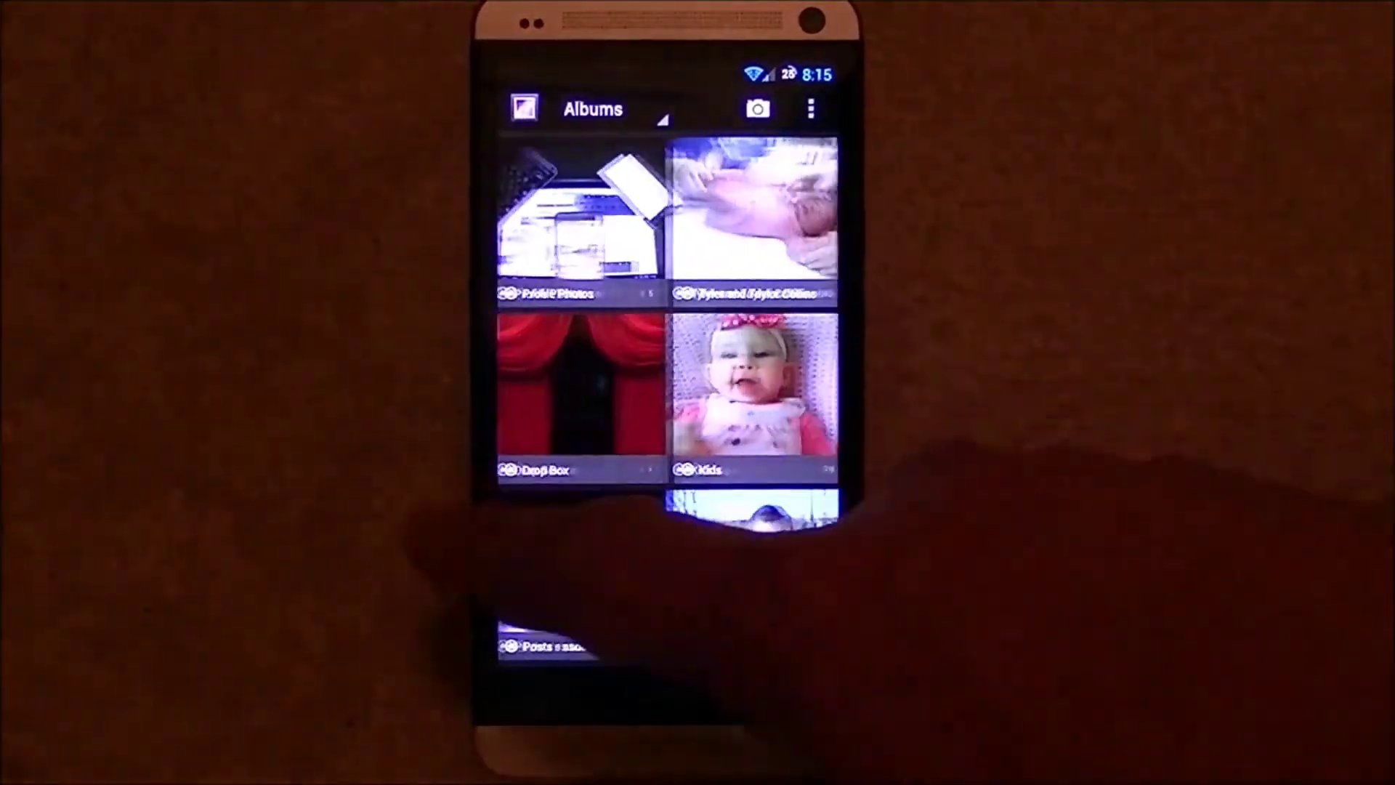
mouse_move(778, 374)
left_mouse_down()
mouse_move(654, 437)
mouse_move(872, 492)
left_mouse_up()
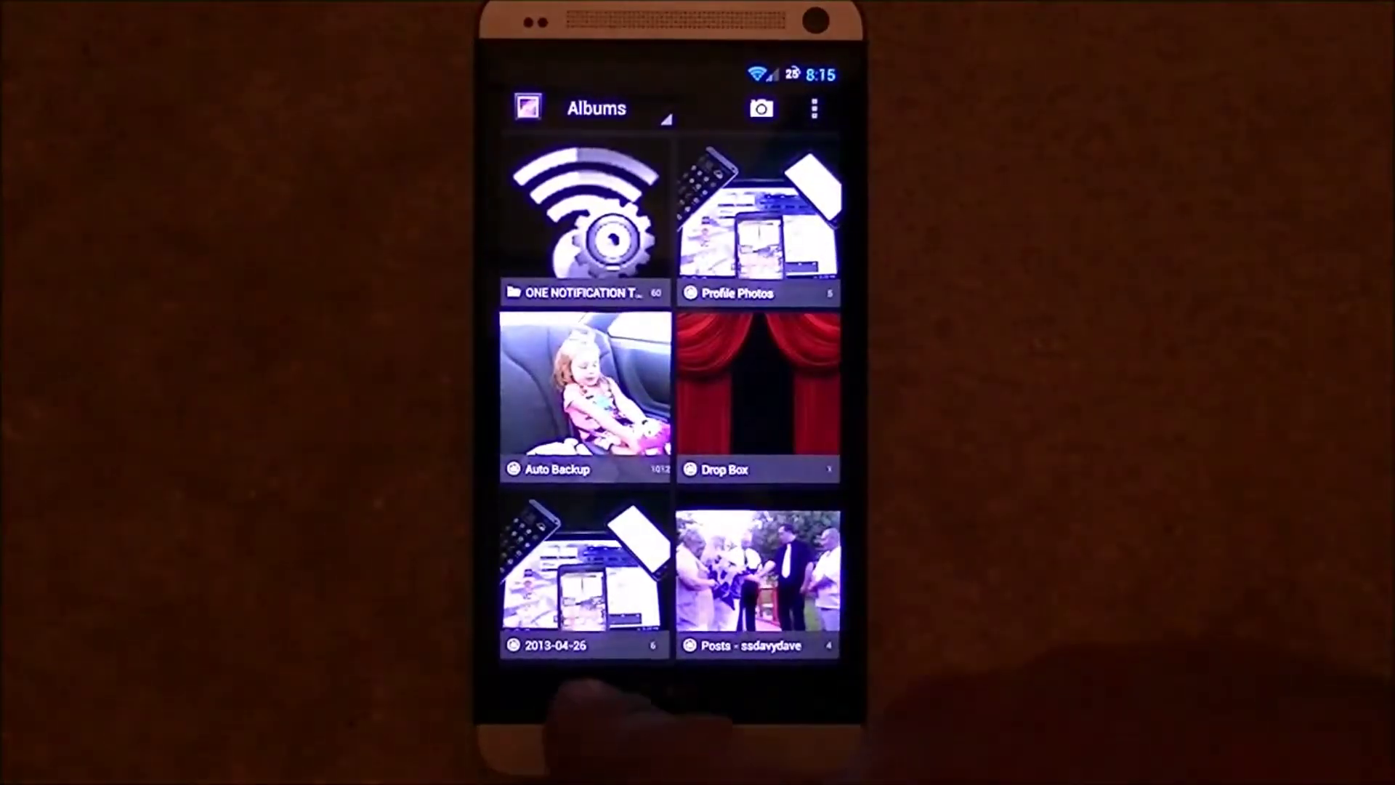
left_click(545, 750)
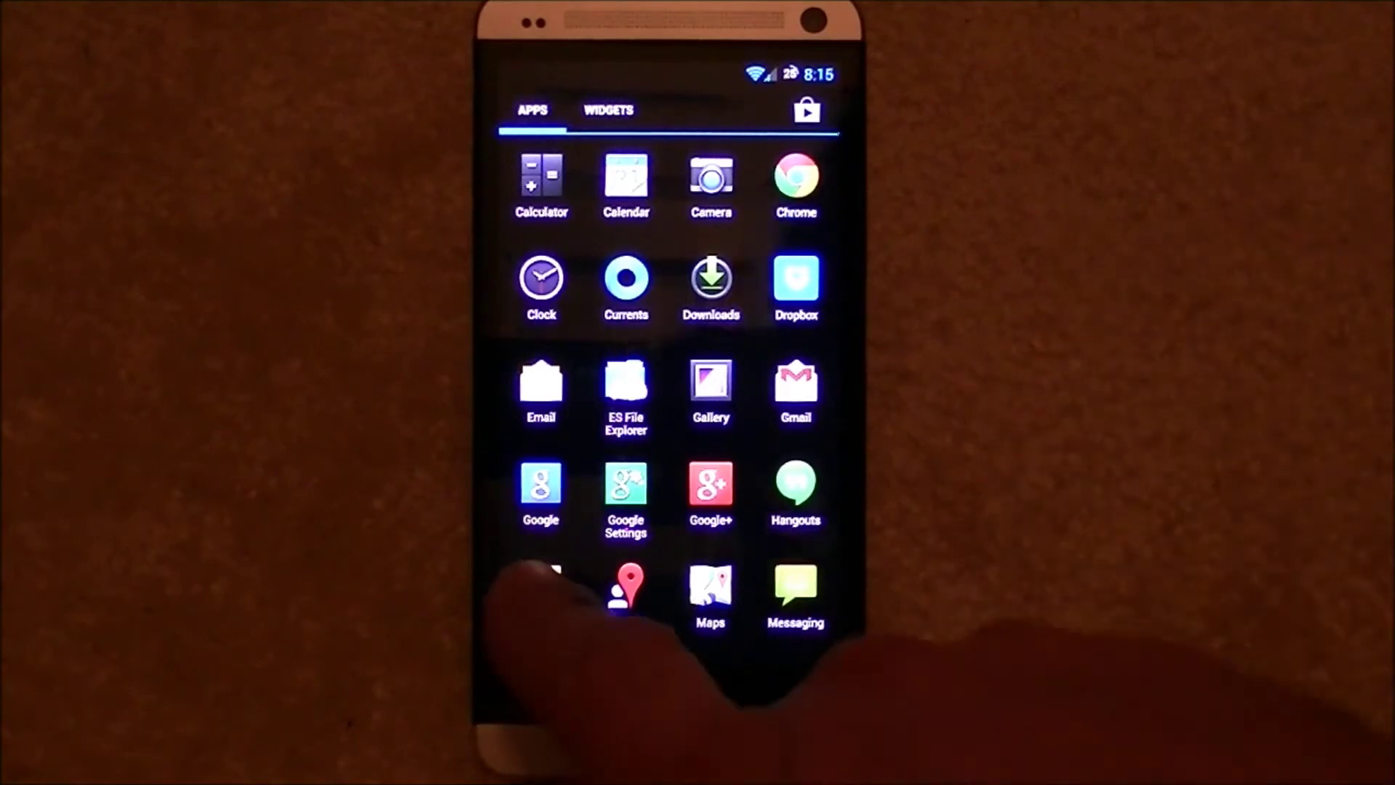
left_click(542, 588)
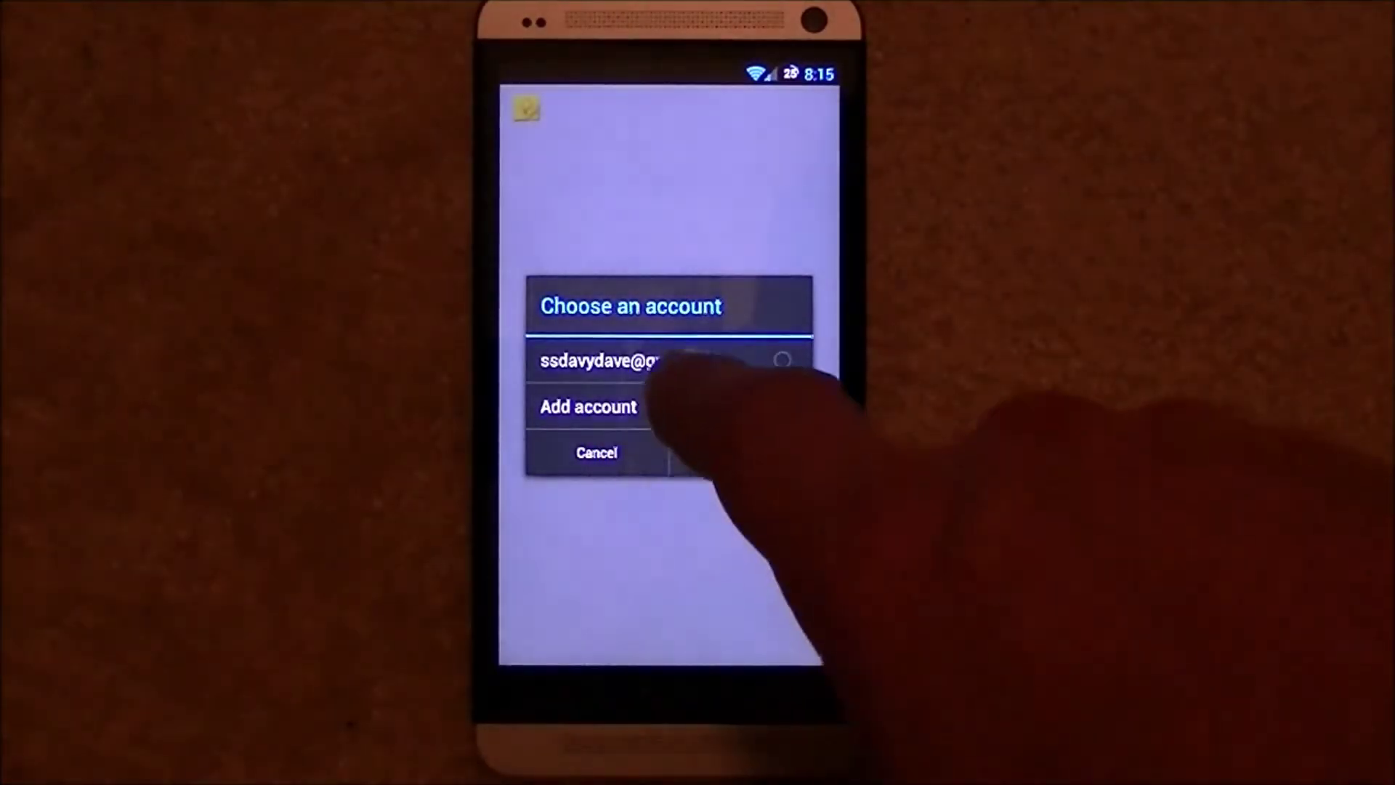
Sign Google Keep into the existing account, then close it.
left_click(654, 361)
left_click(740, 452)
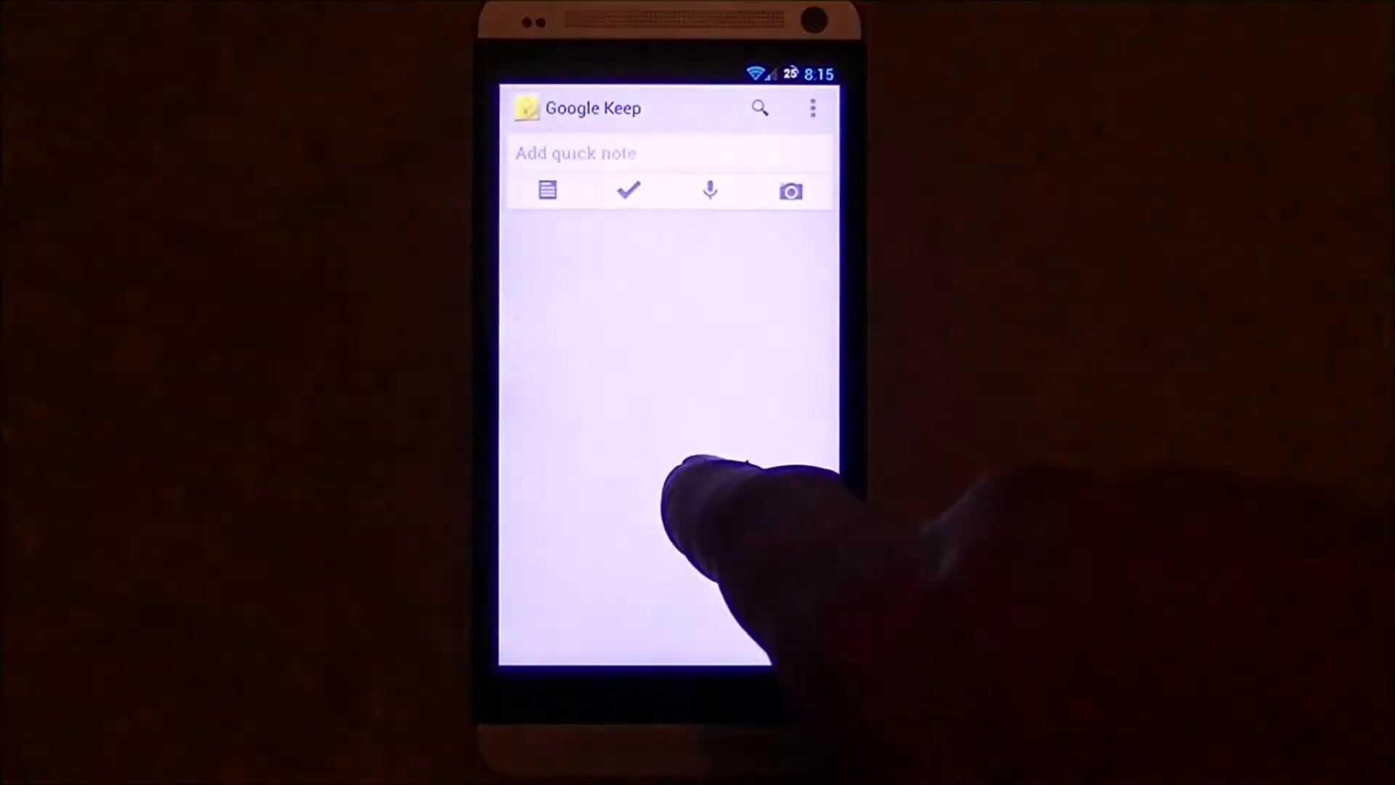
left_click(774, 697)
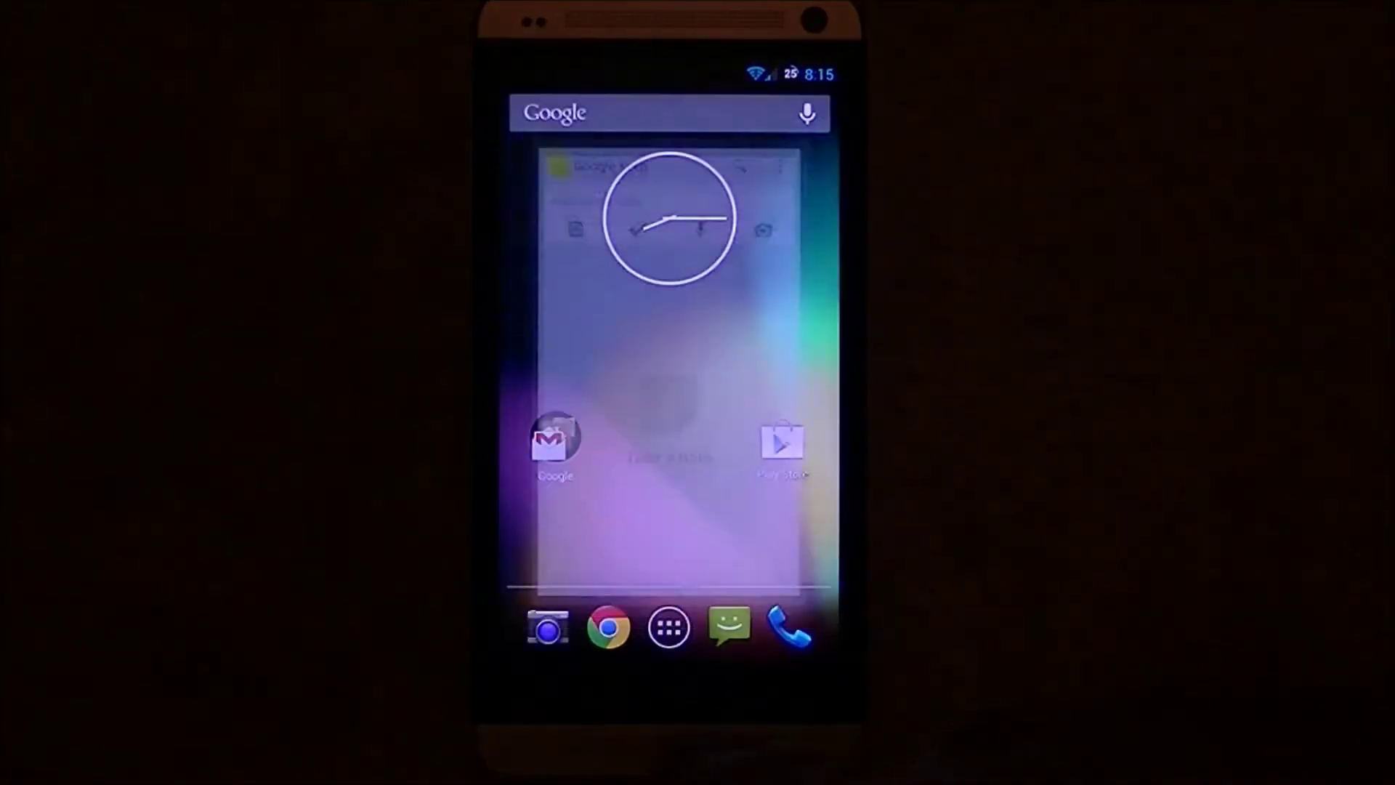
left_click(669, 624)
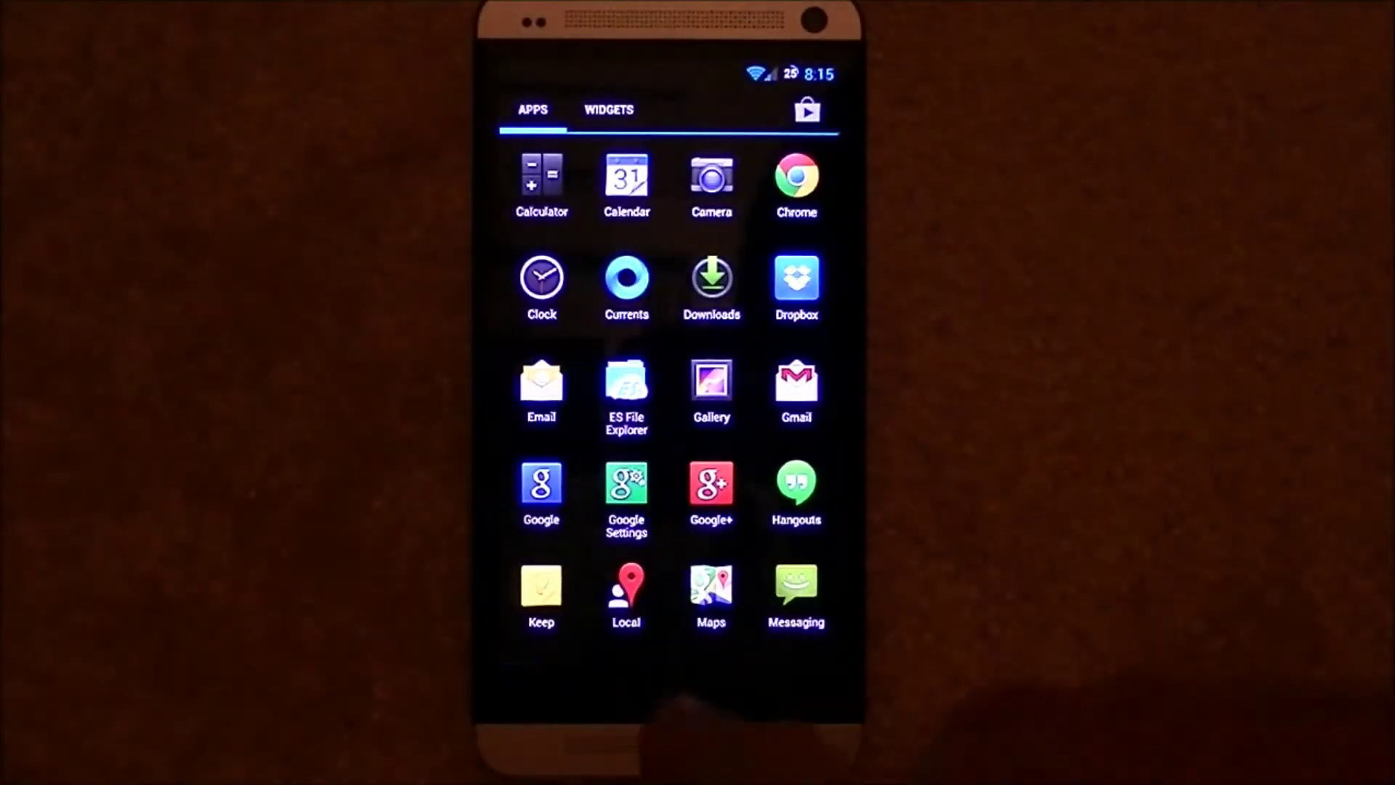
Open Play Magazines from the second app page and view its Read Now section.
left_click_drag(795, 468, 567, 480)
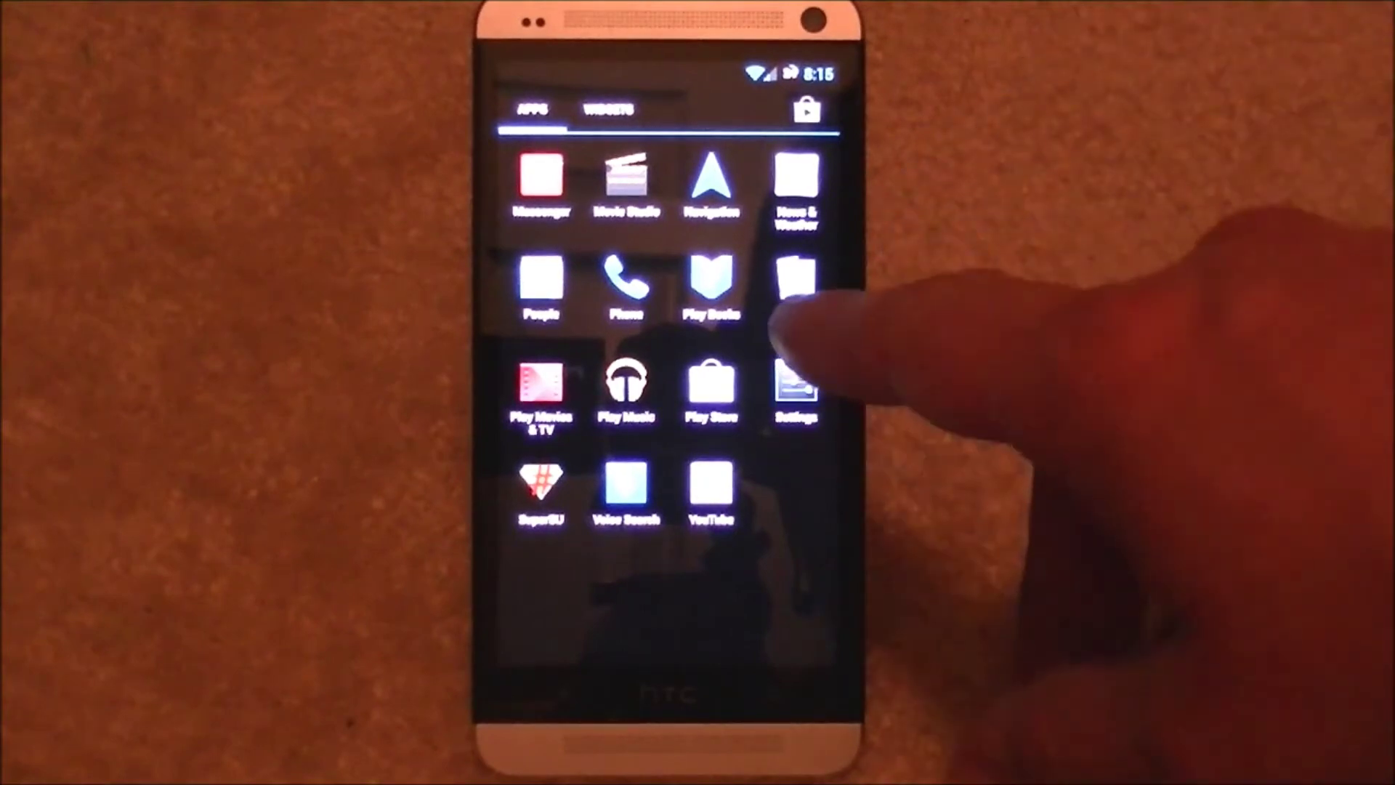
left_click(711, 282)
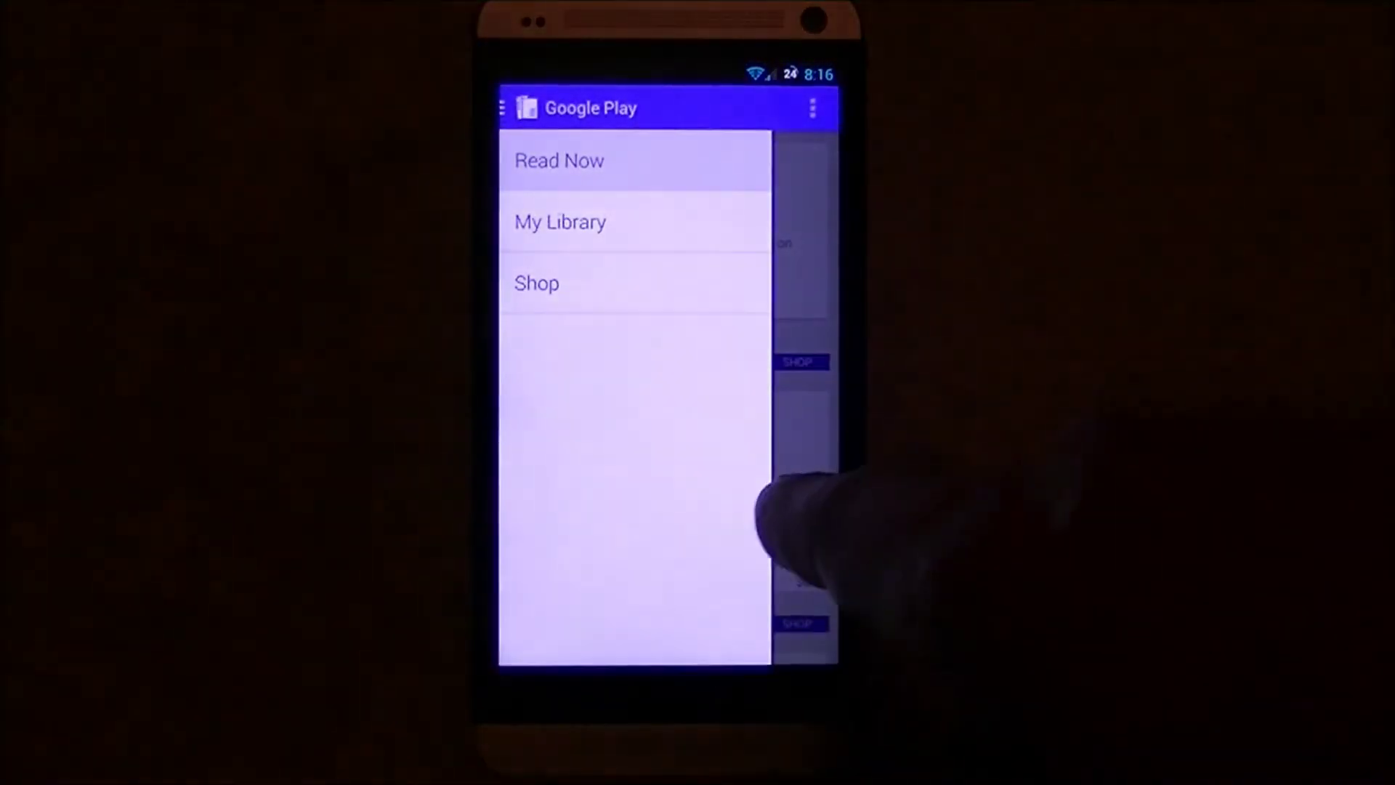
left_click(802, 495)
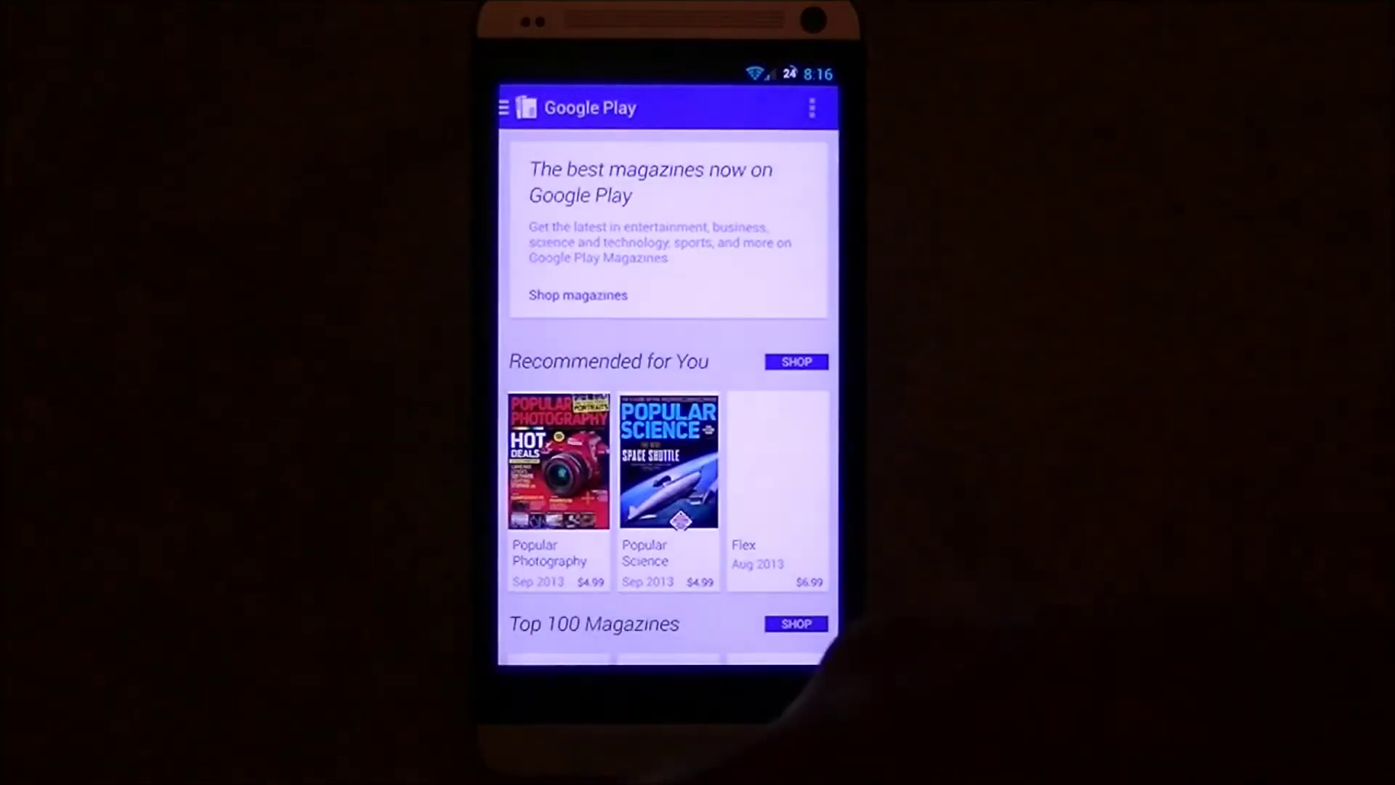
scroll(668, 436, "down", 3)
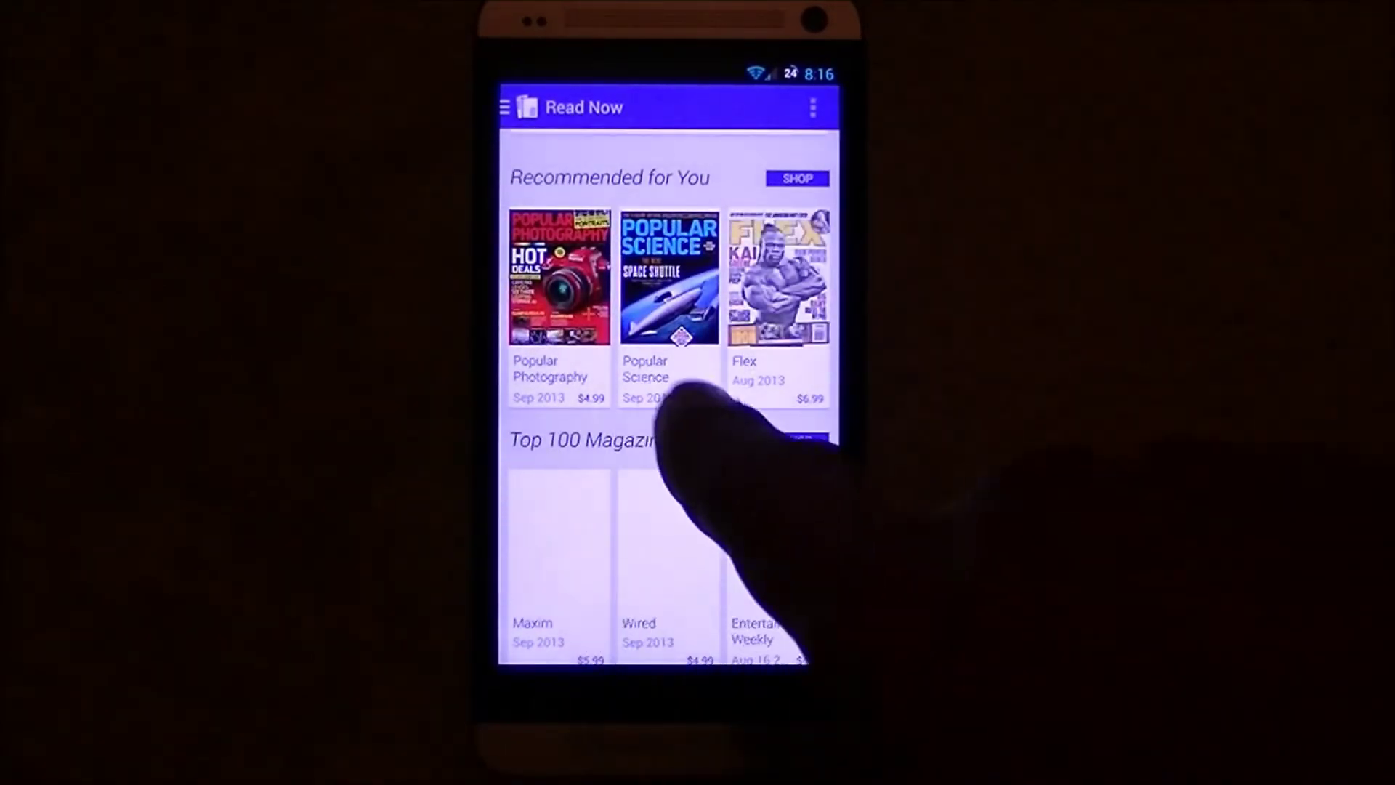
scroll(675, 409, "up", 2)
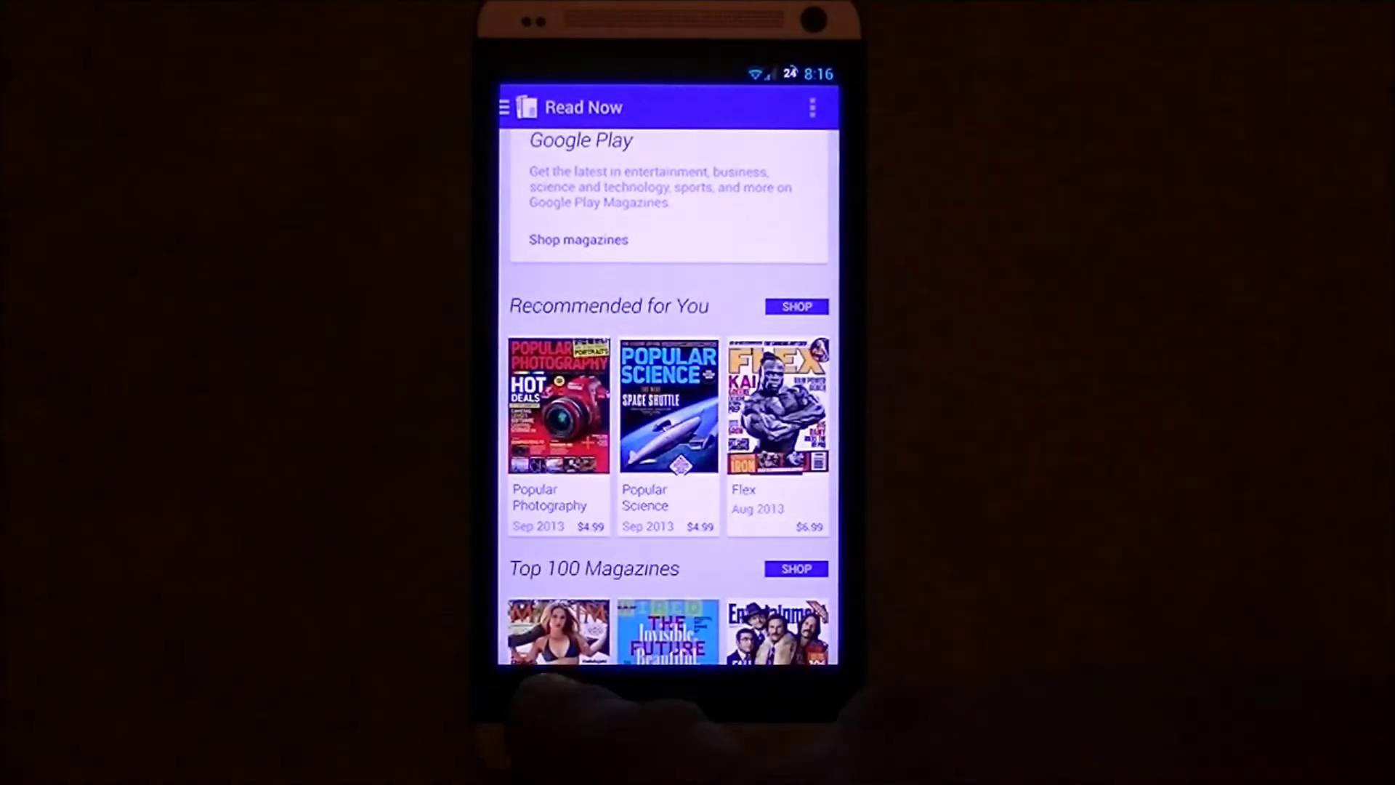
left_click(550, 697)
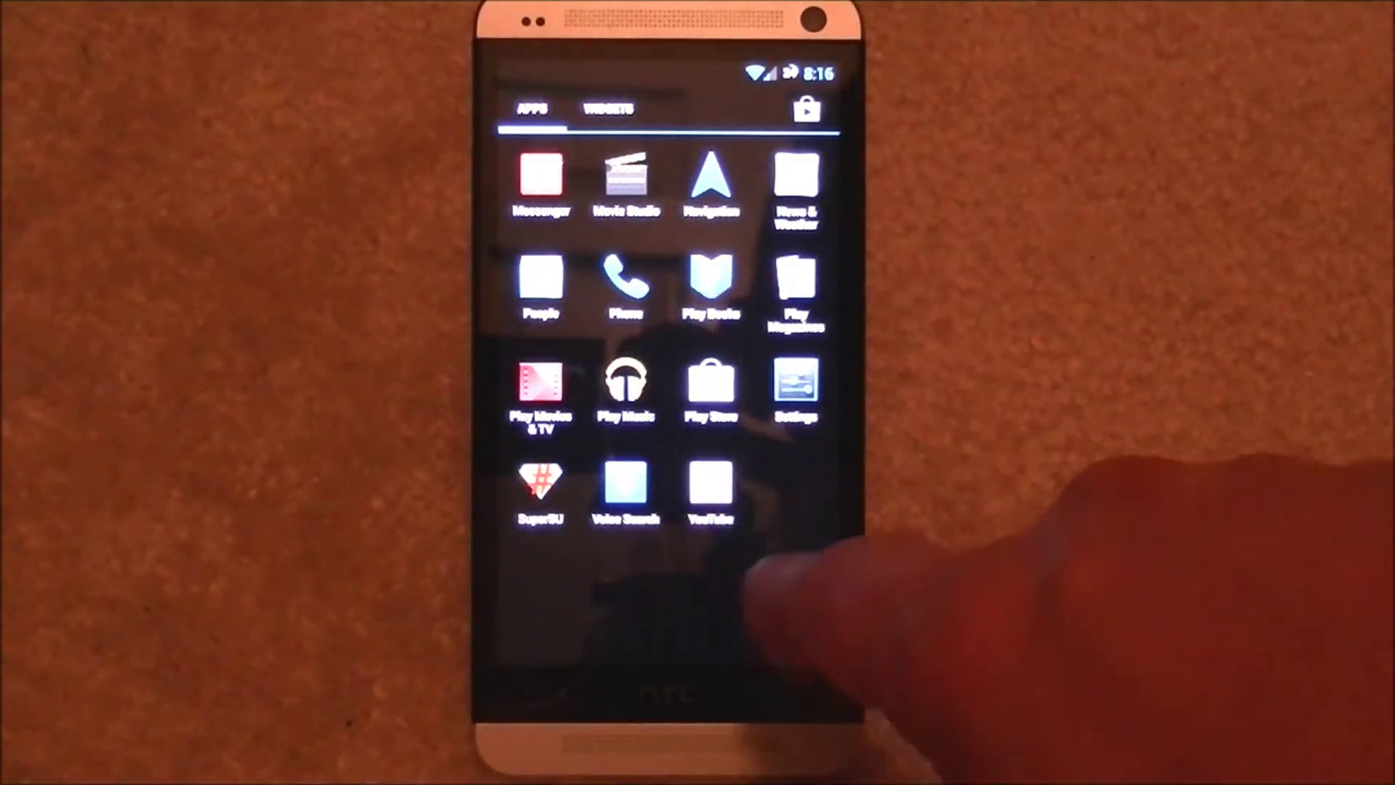
left_click(710, 485)
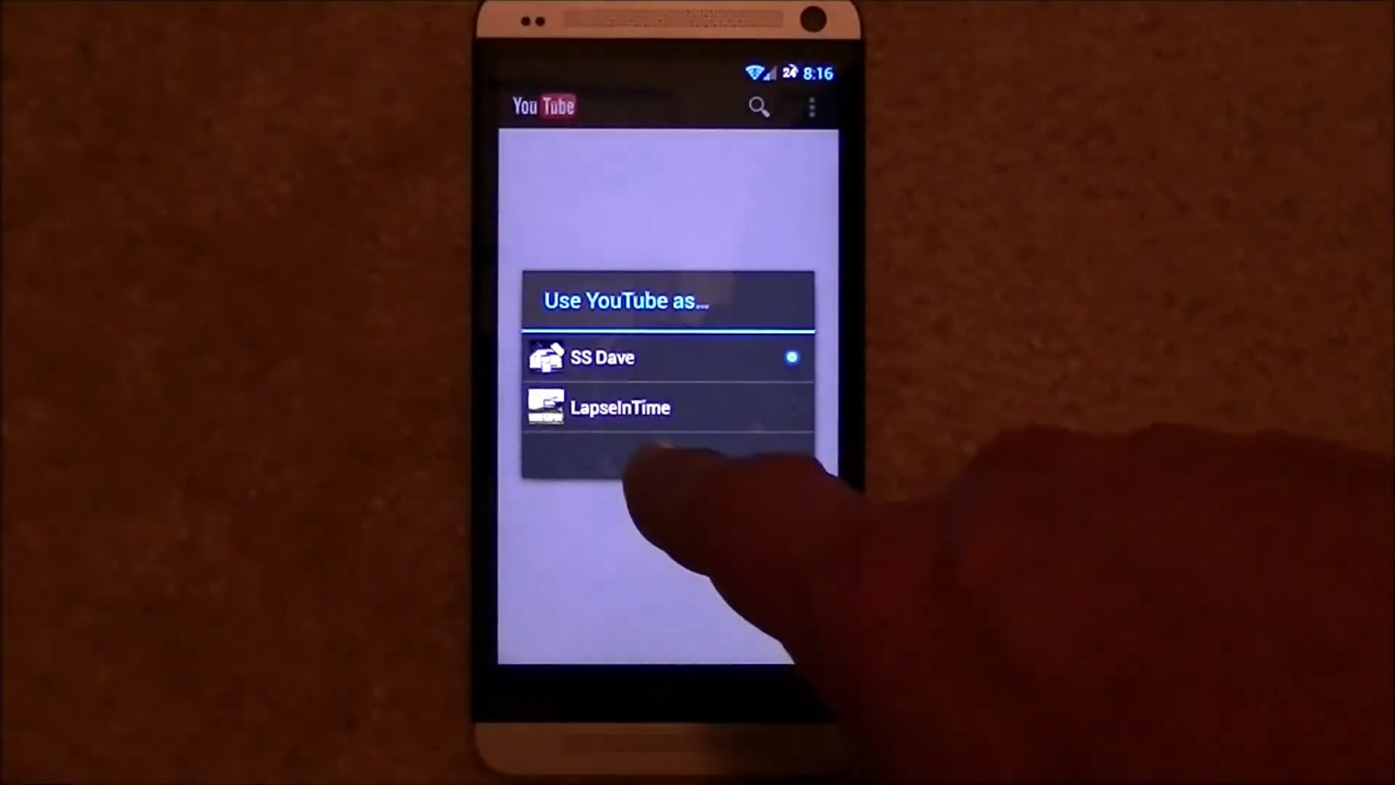
Dismiss YouTube's account prompt, view What to watch, and exit to the home screen.
left_click(664, 454)
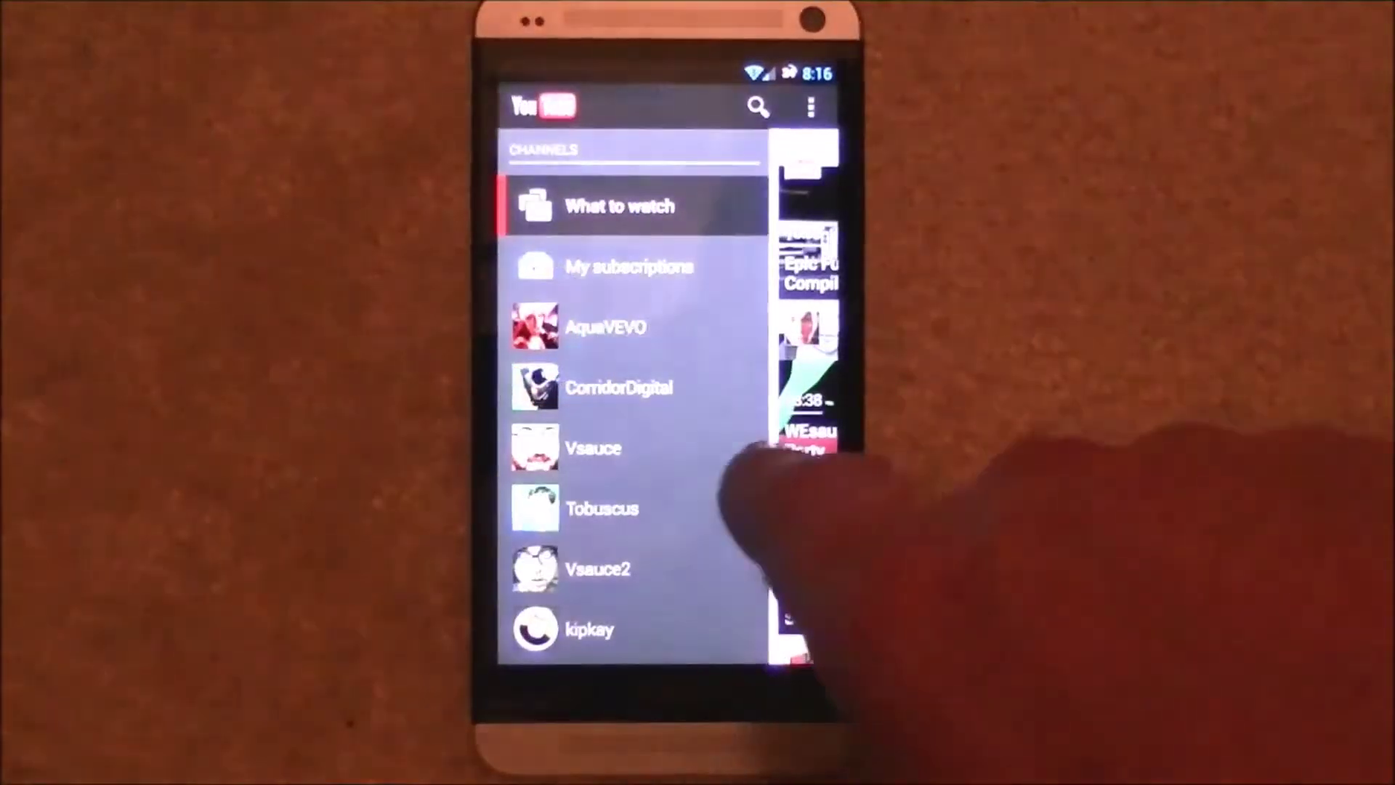
left_click_drag(746, 480, 567, 480)
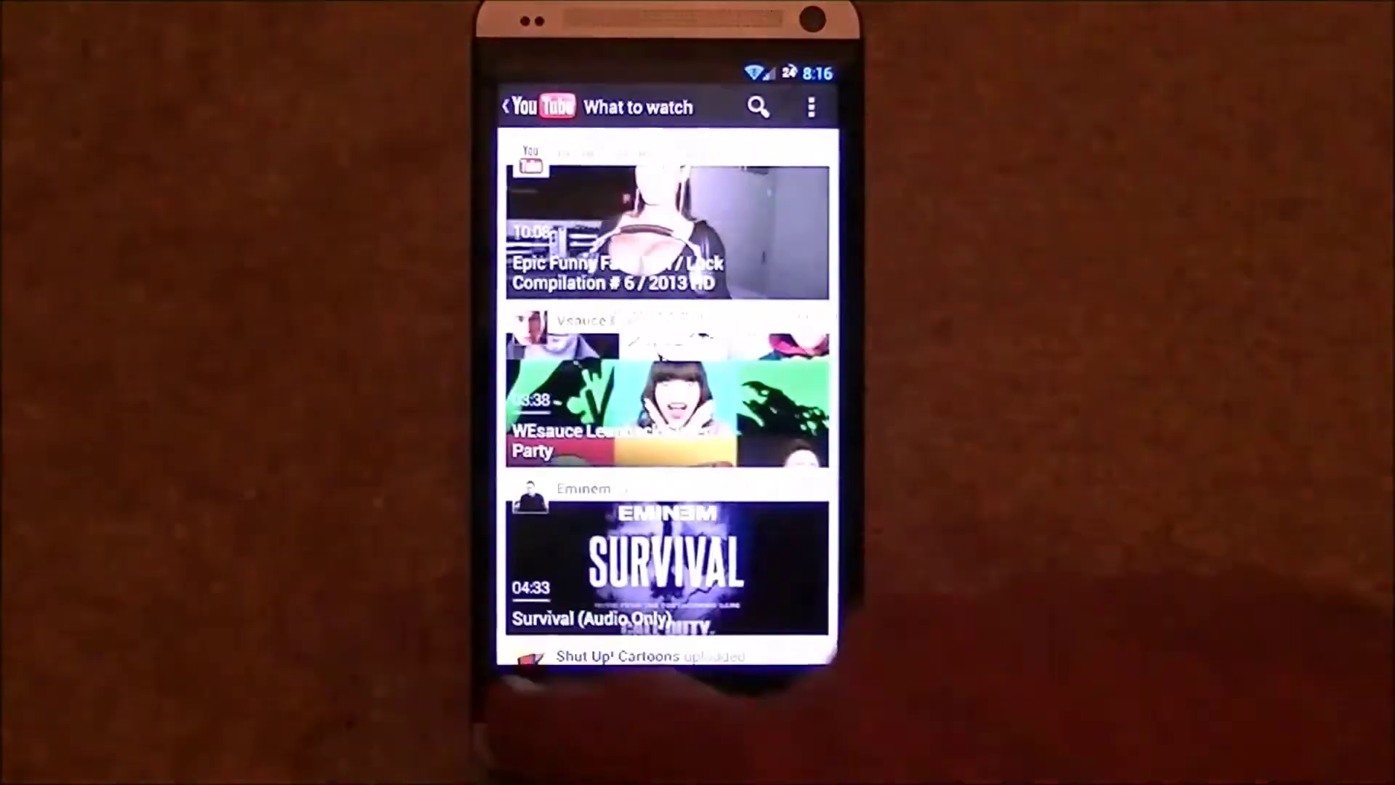
key("Home")
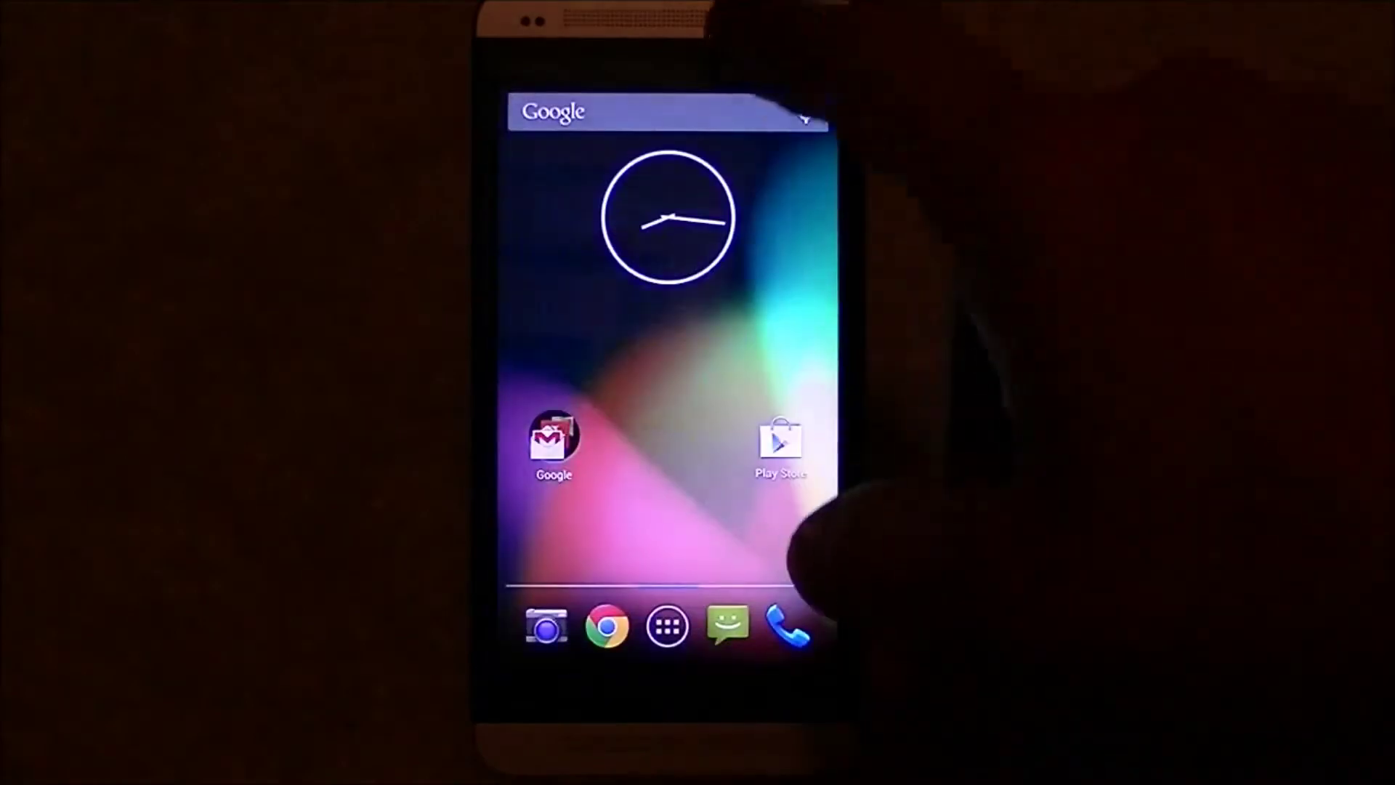
Open the full device Settings from the quick settings panel, then go home.
left_click_drag(668, 73, 667, 490)
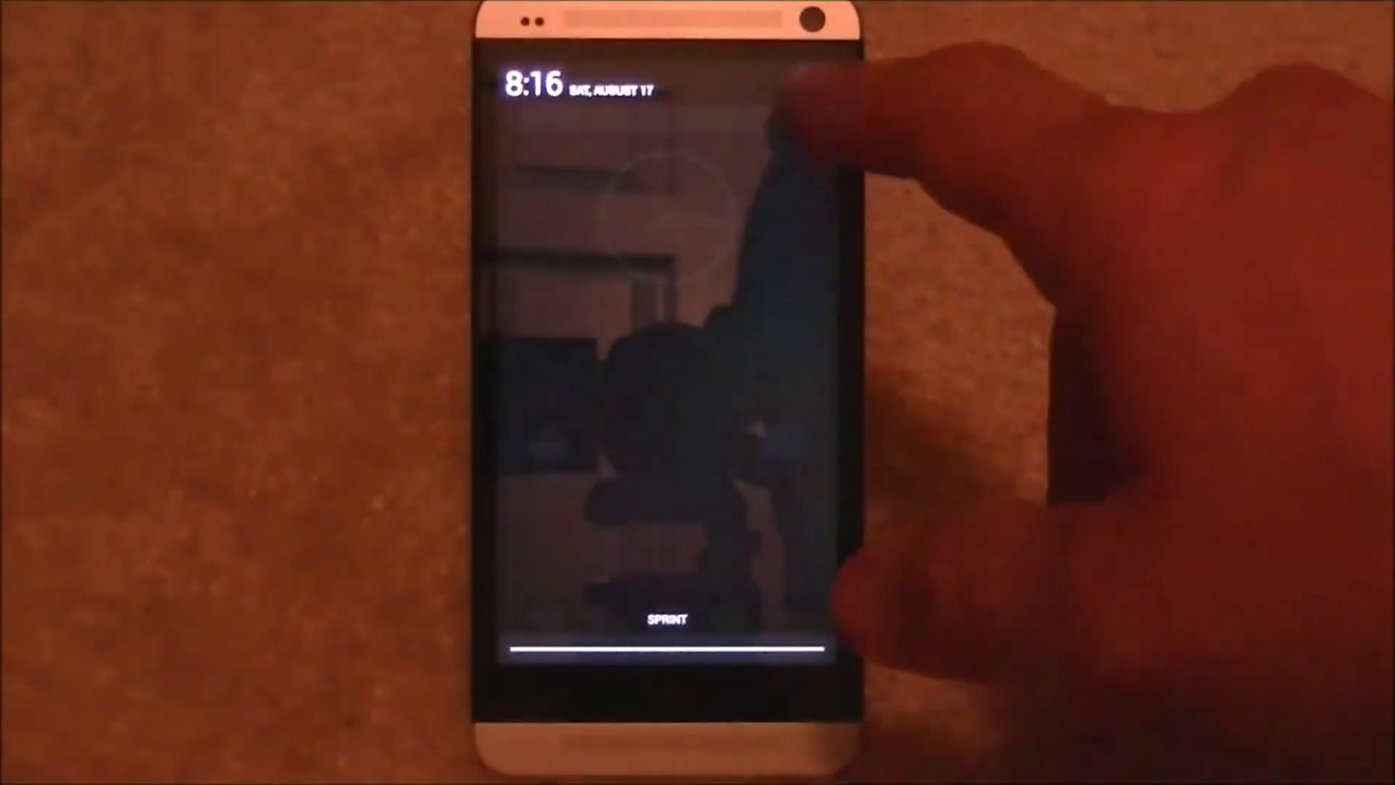
left_click(813, 82)
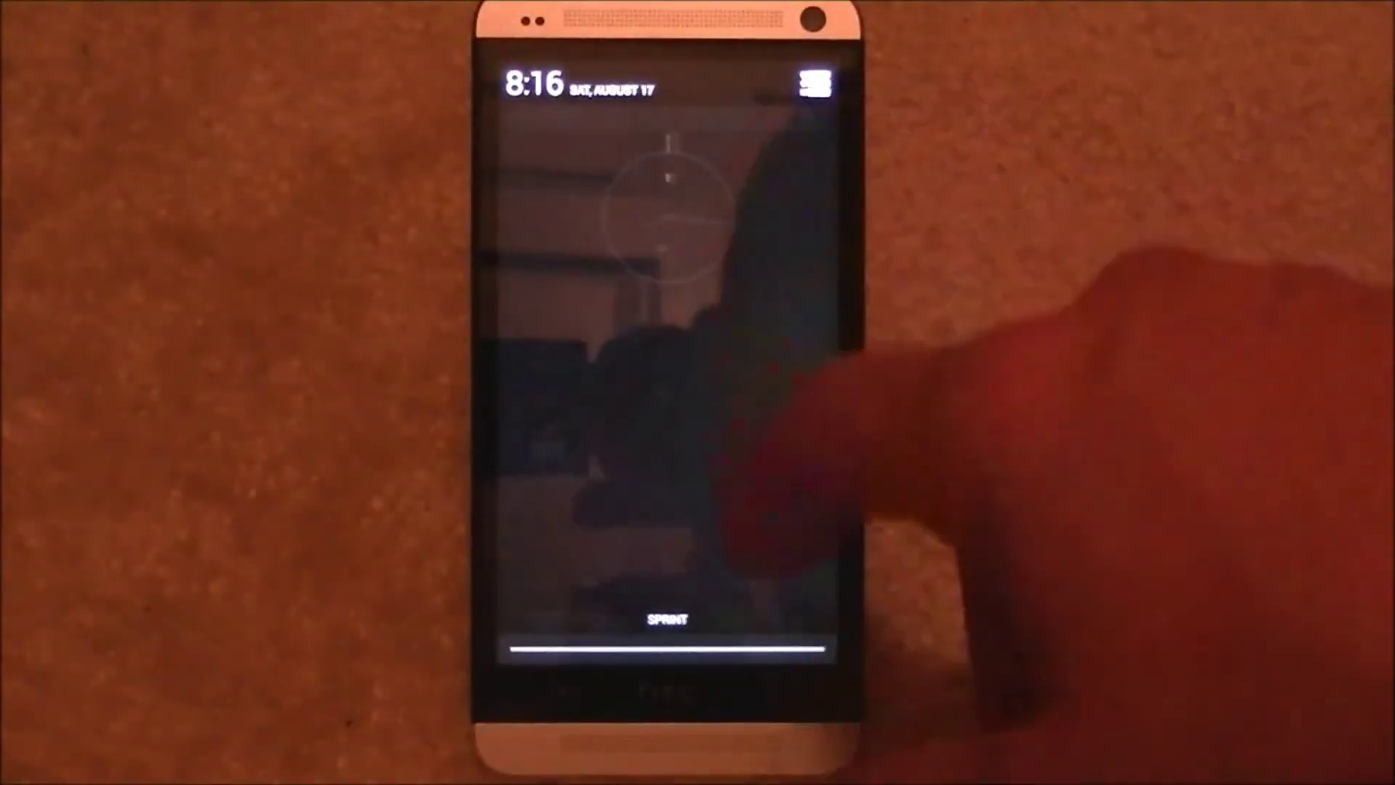
left_click_drag(612, 491, 610, 164)
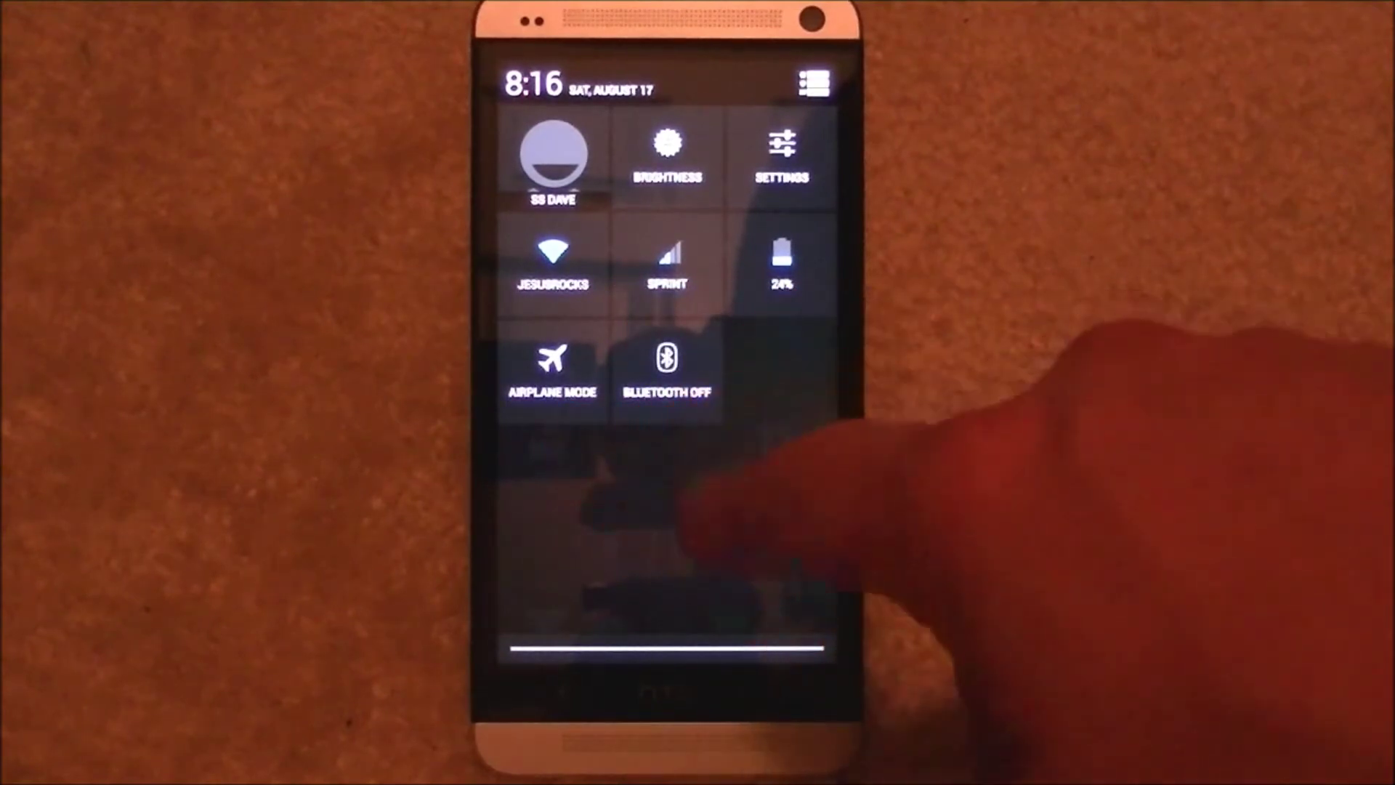
left_click(781, 164)
scroll(606, 611, "down", 3)
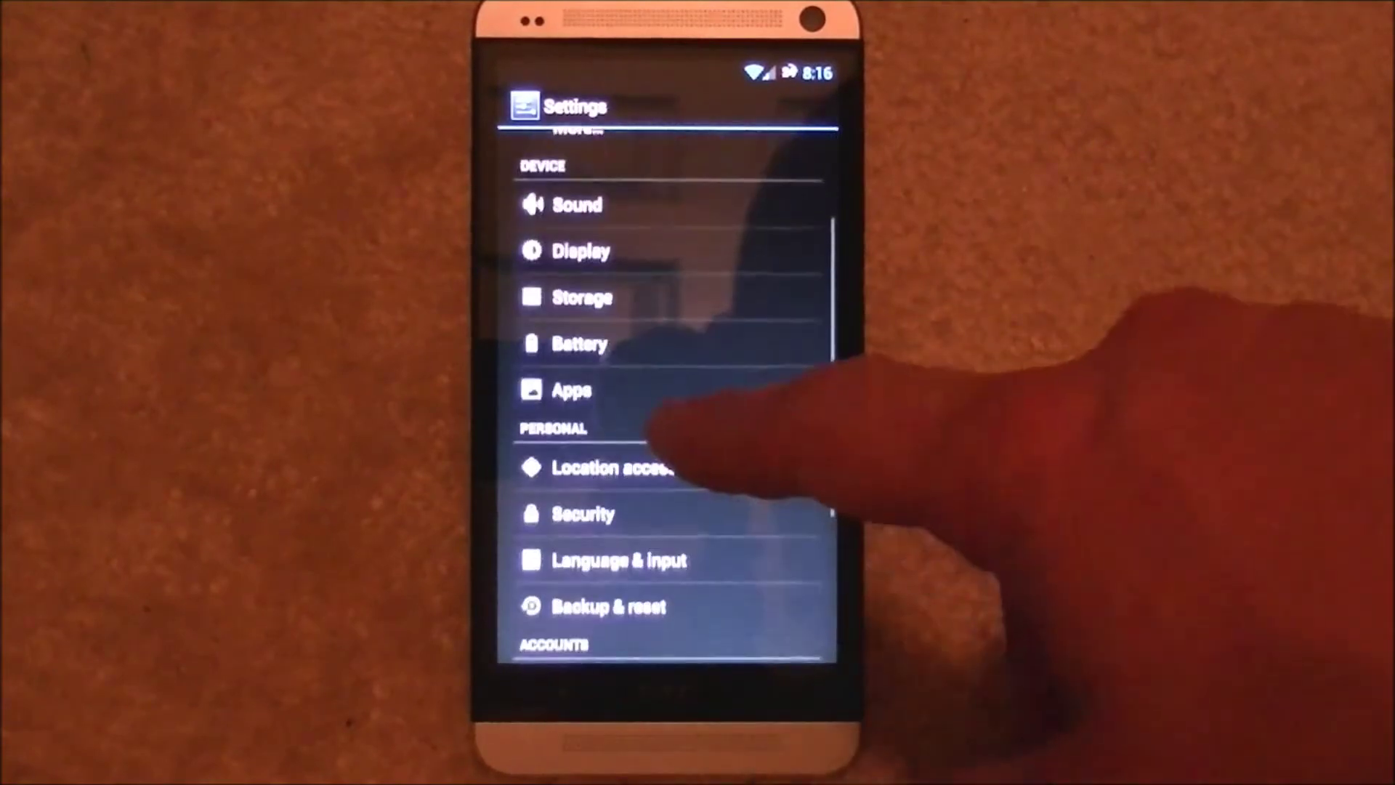
scroll(665, 425, "up", 2)
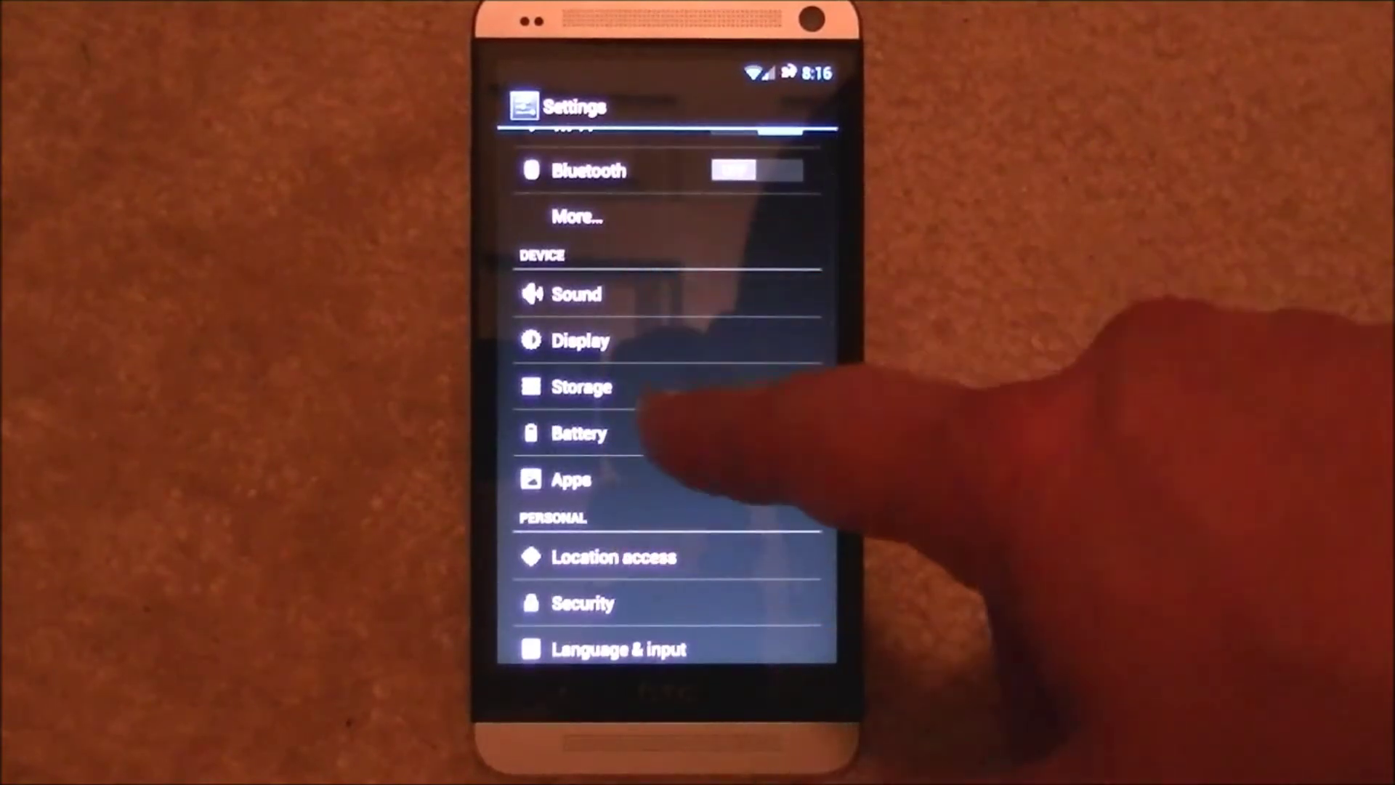
scroll(637, 578, "down", 5)
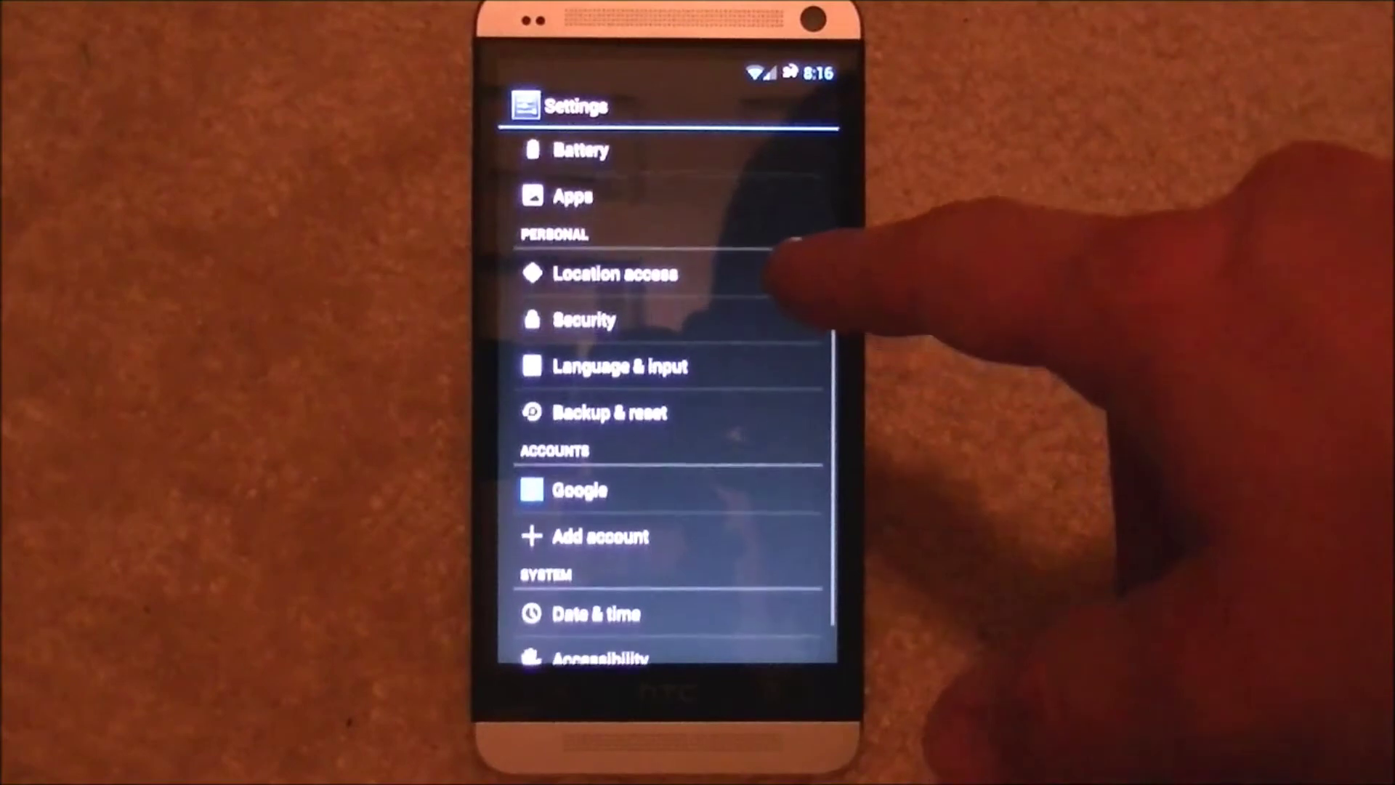
scroll(665, 393, "down", 1)
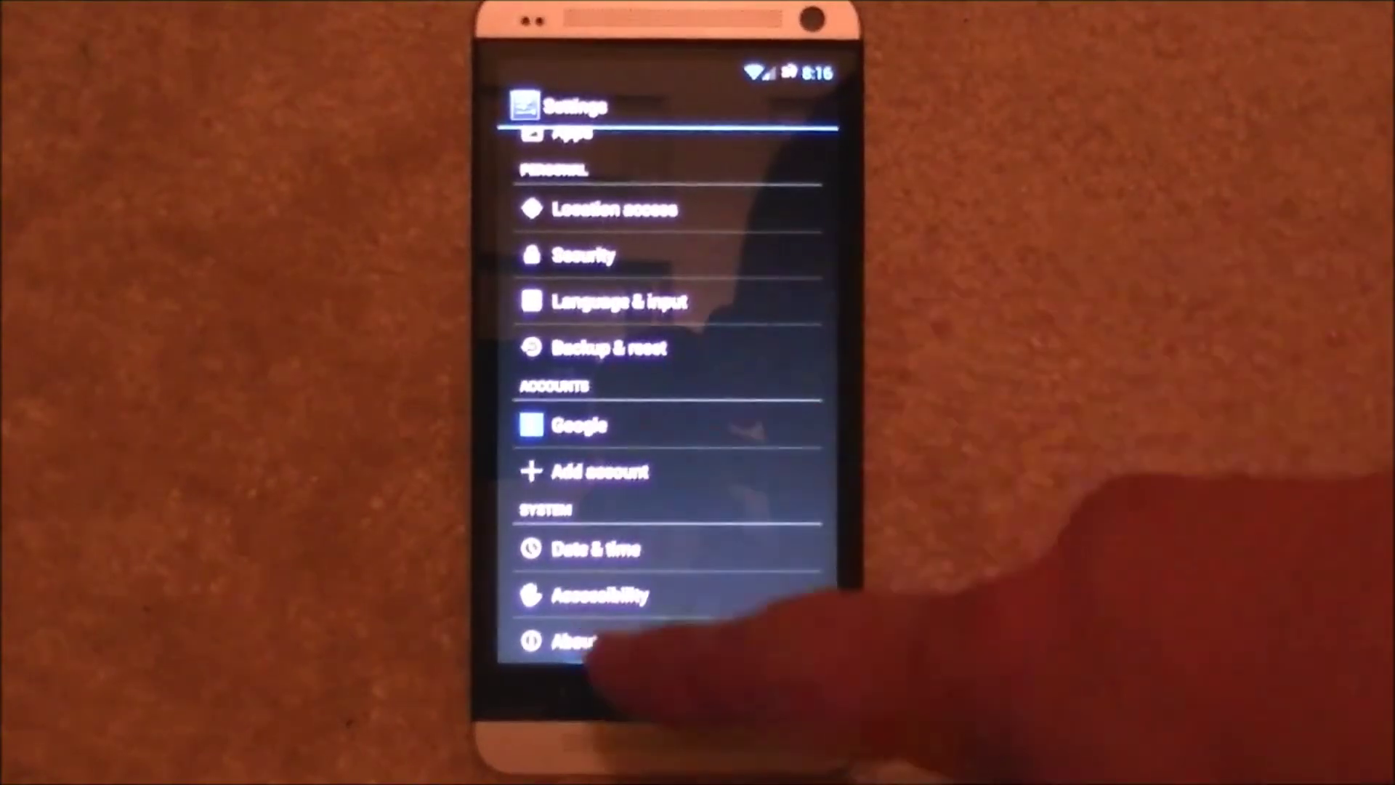
left_click(785, 741)
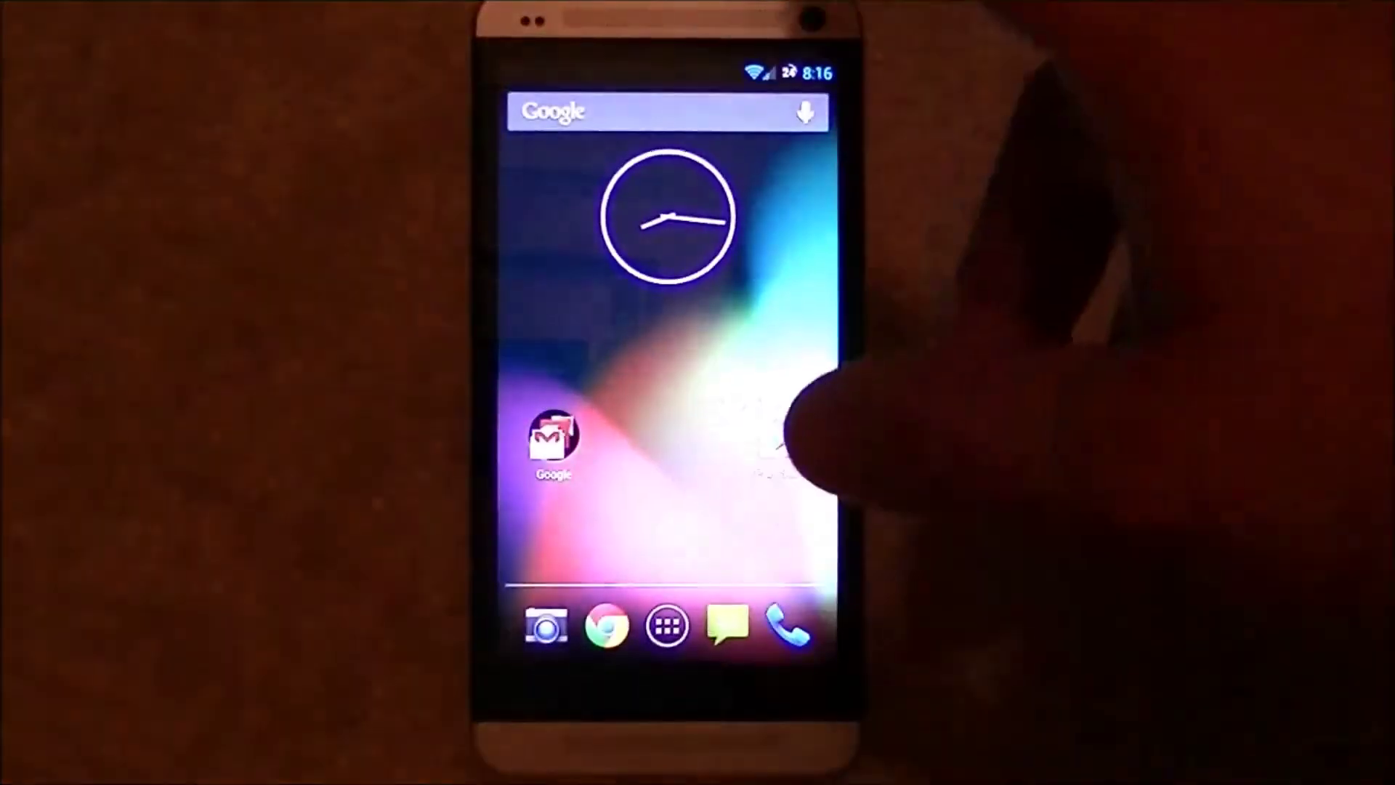
Open the camera and nudge exposure up to +1, then back to 0.
left_click_drag(795, 312, 469, 420)
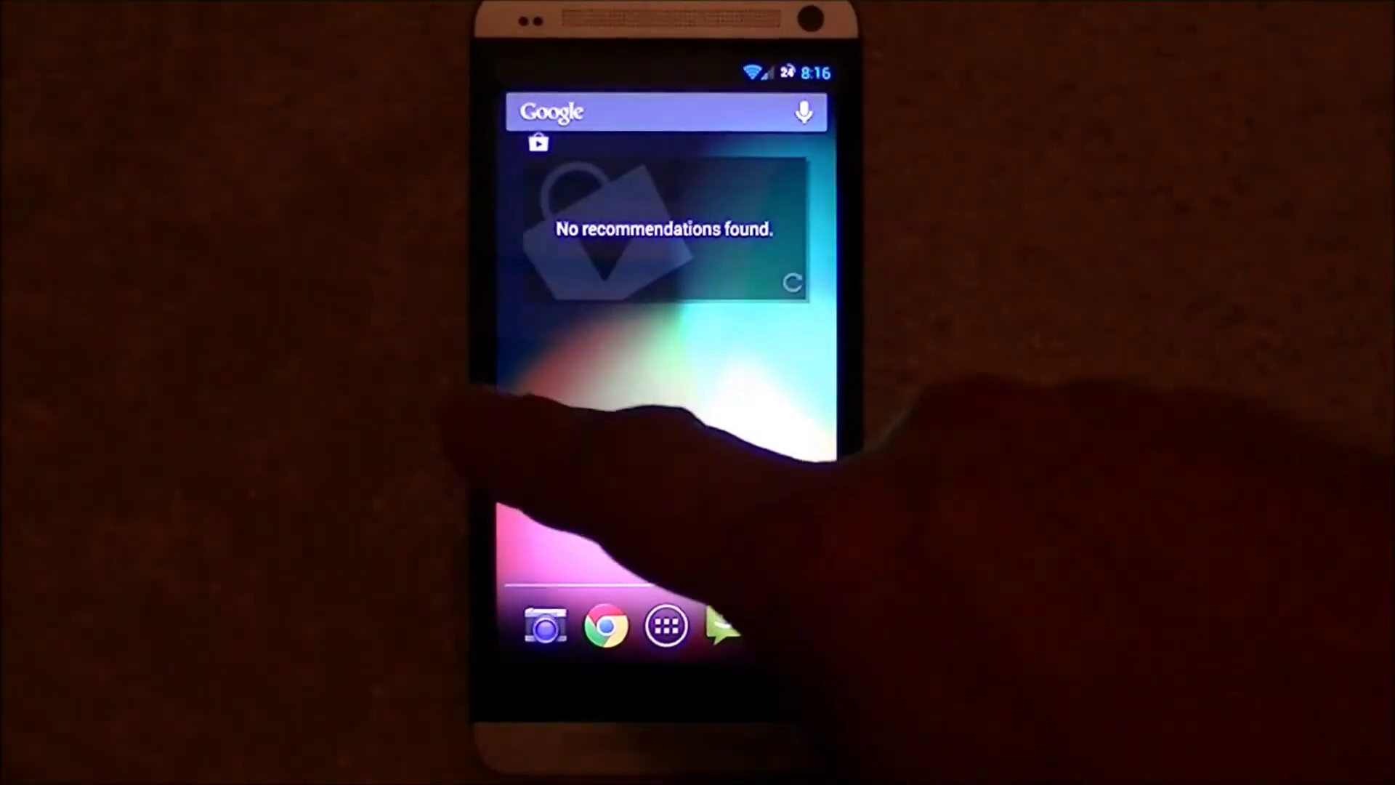
left_click_drag(698, 458, 840, 458)
left_click(546, 625)
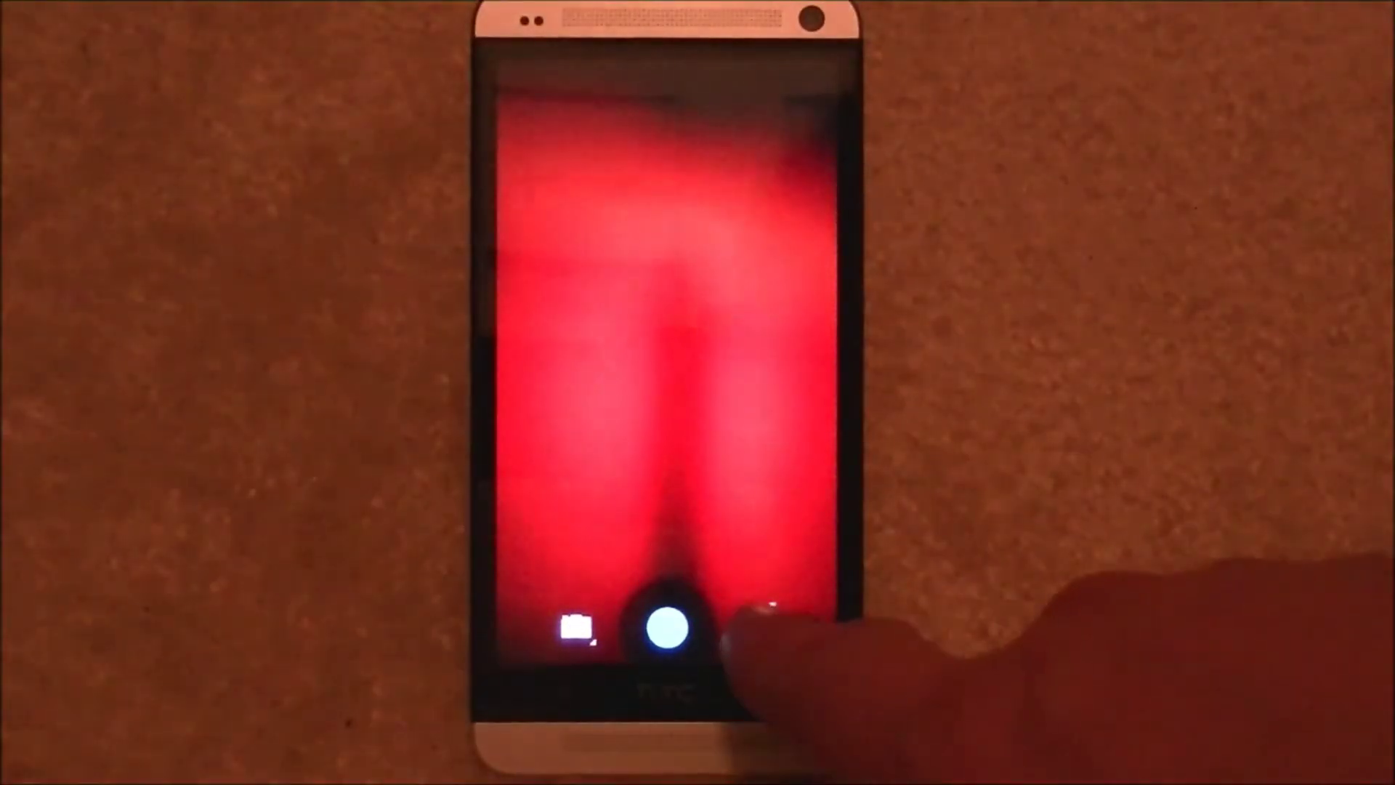
left_click(756, 624)
left_click(562, 526)
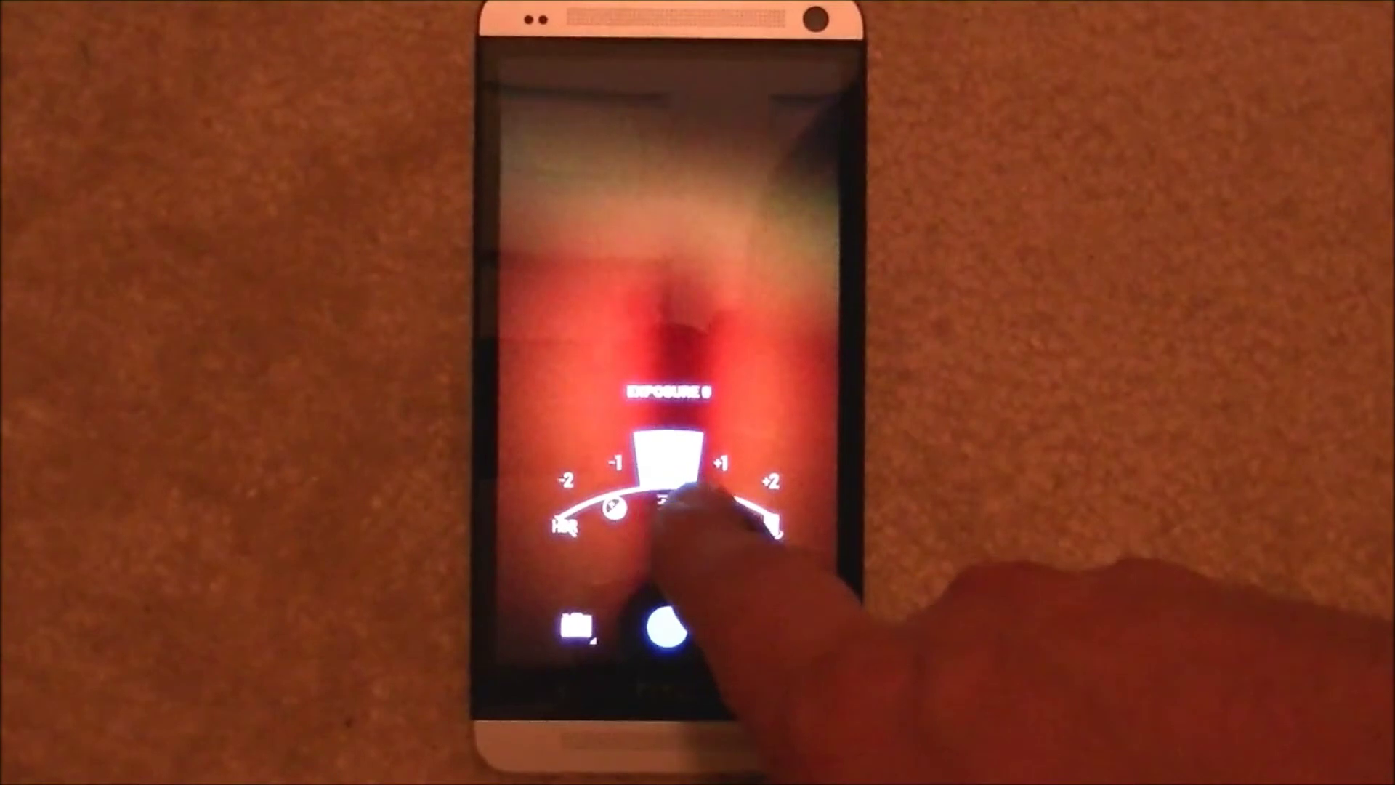
left_click_drag(684, 499, 713, 485)
left_click_drag(654, 523, 666, 502)
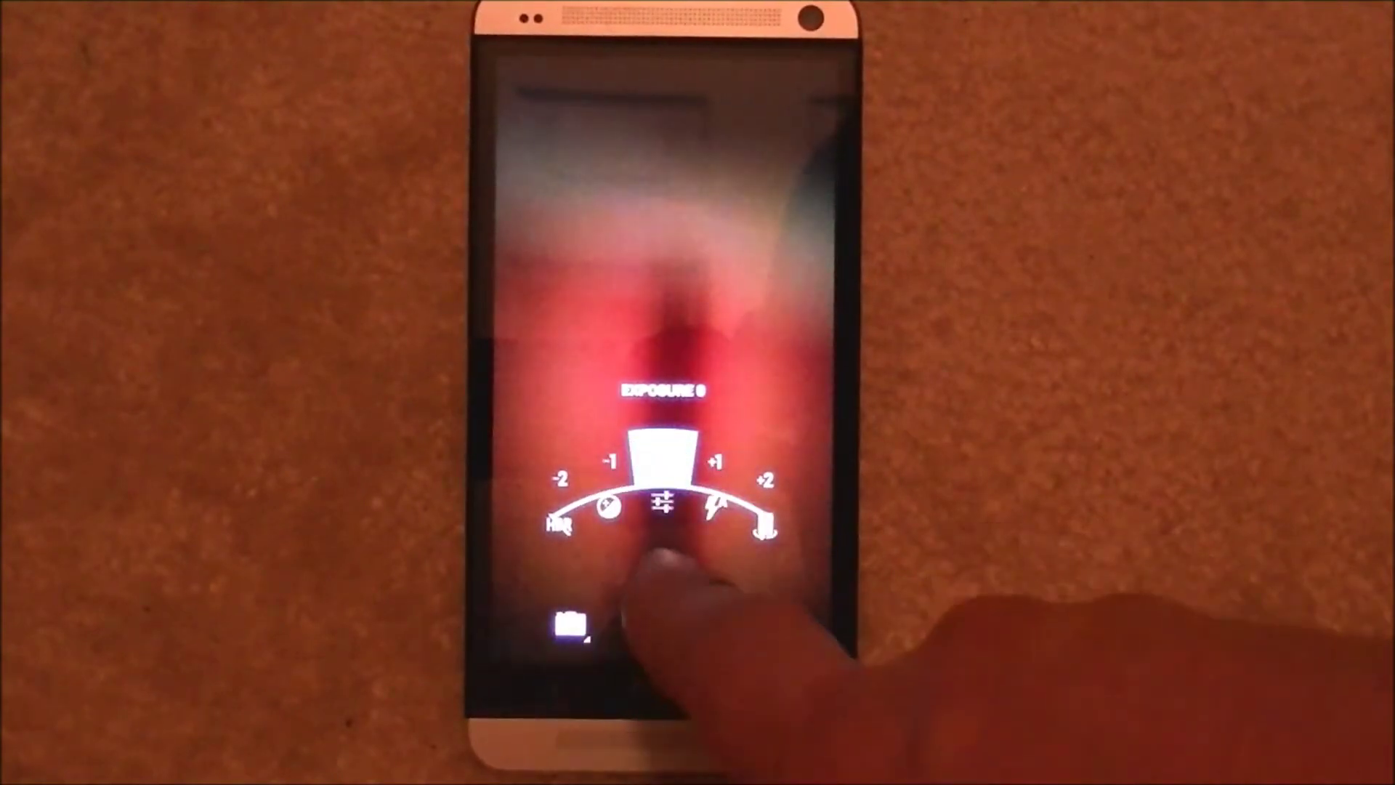
left_click(657, 537)
Try cloudy and daylight white balance, take a photo, and return home.
left_click(662, 616)
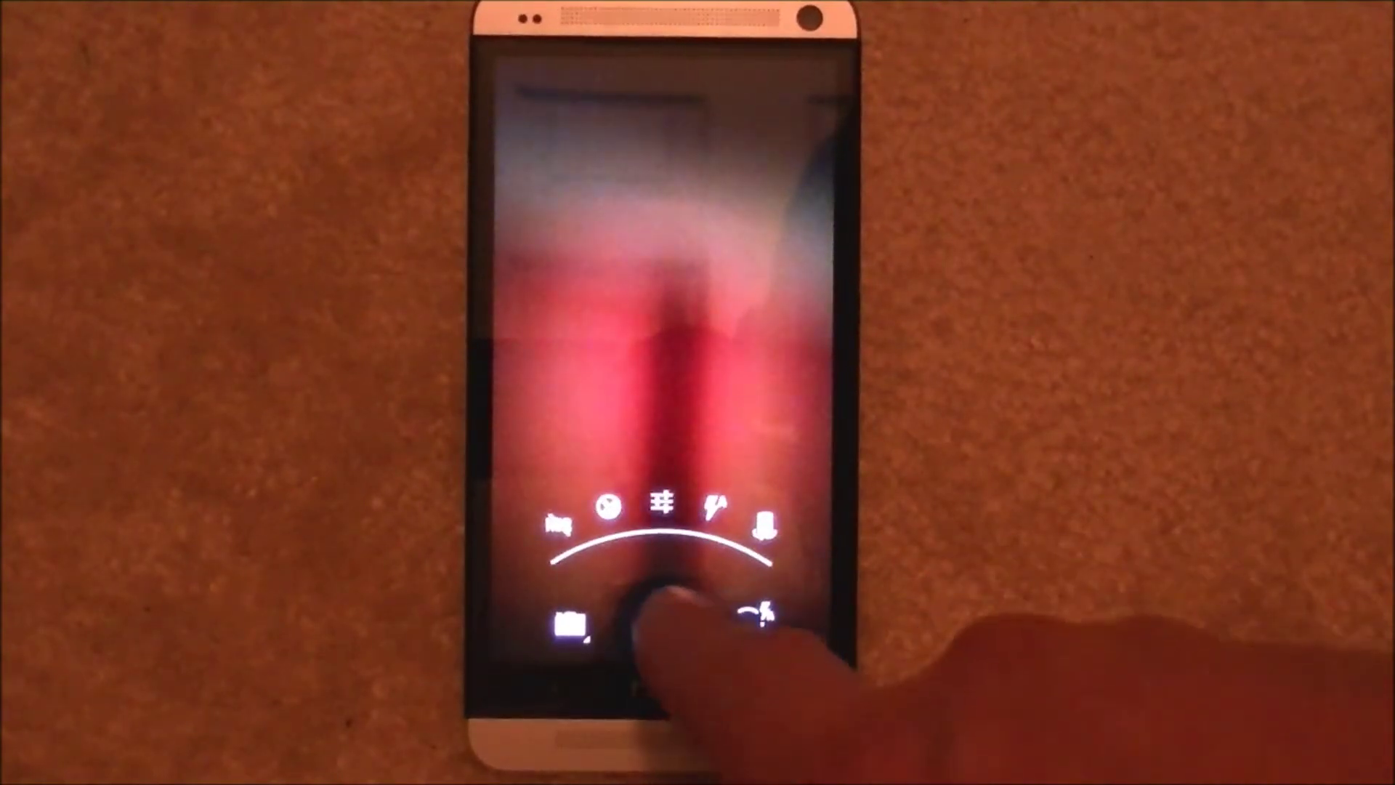
left_click(643, 523)
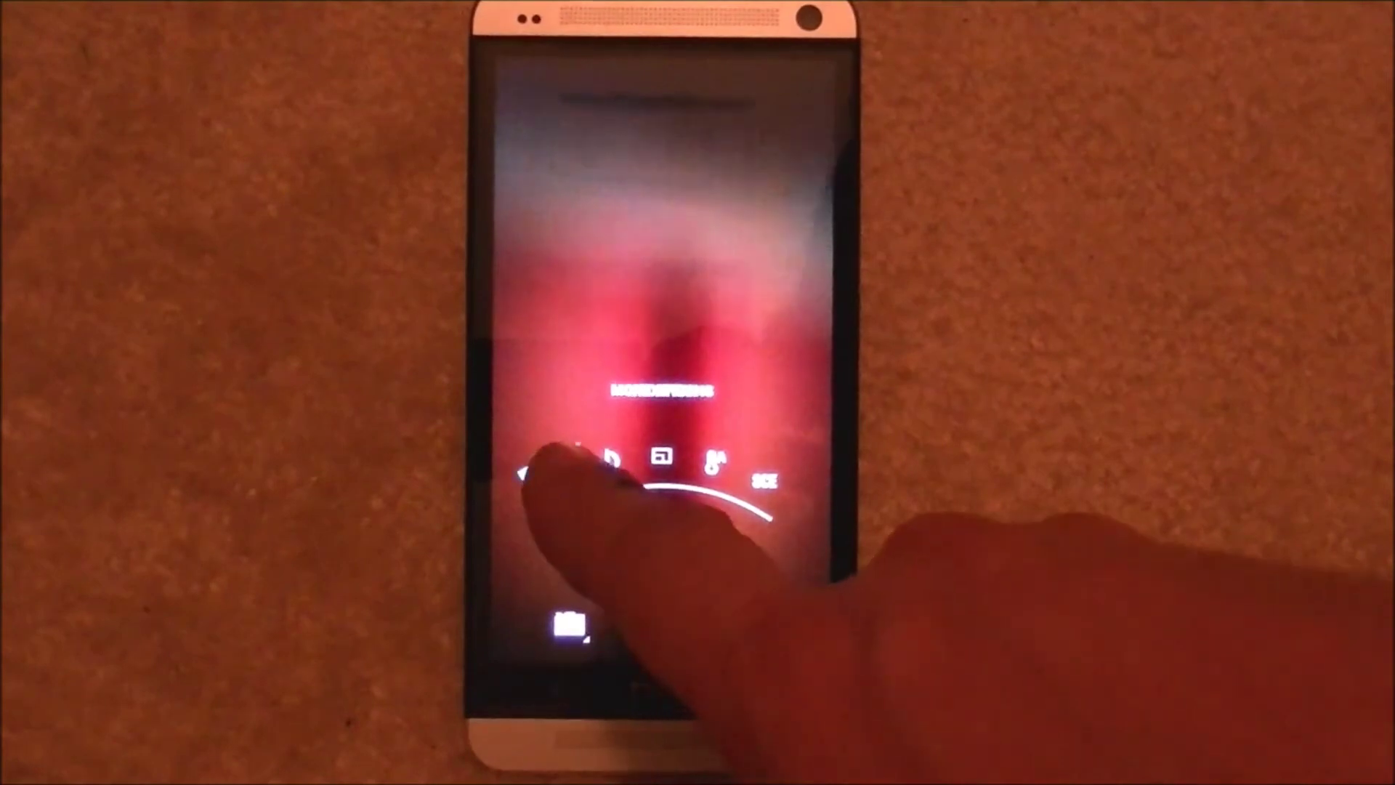
left_click_drag(558, 474, 606, 457)
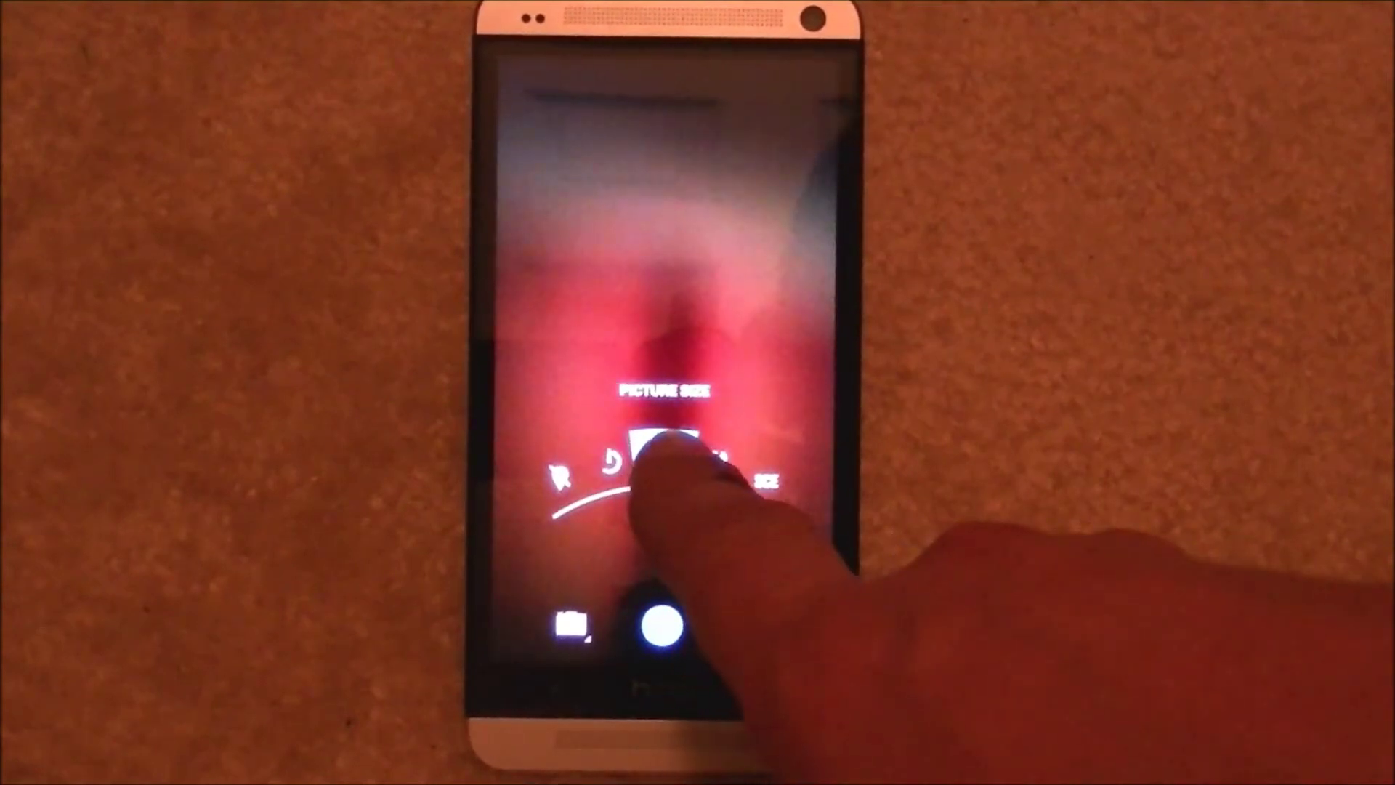
left_click(763, 435)
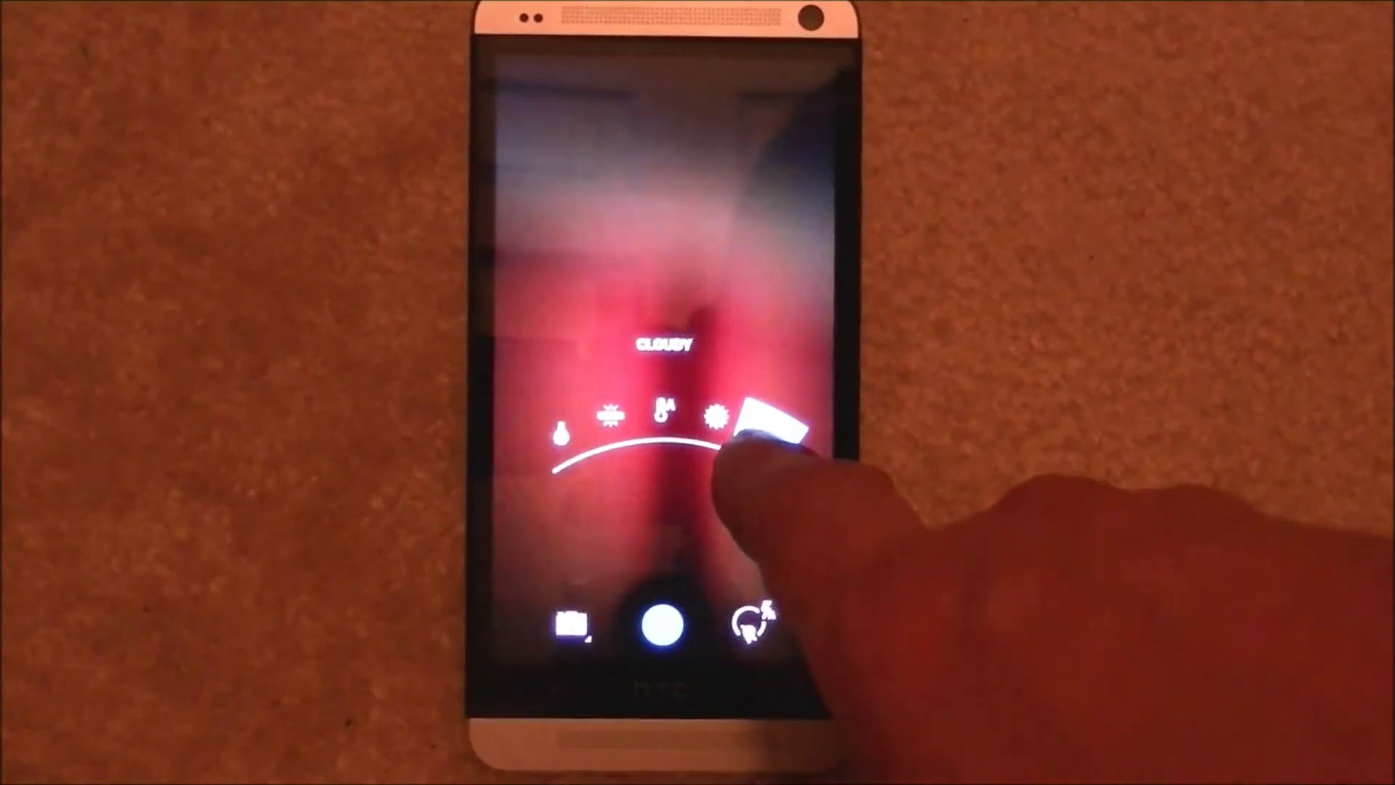
left_click_drag(758, 469, 654, 469)
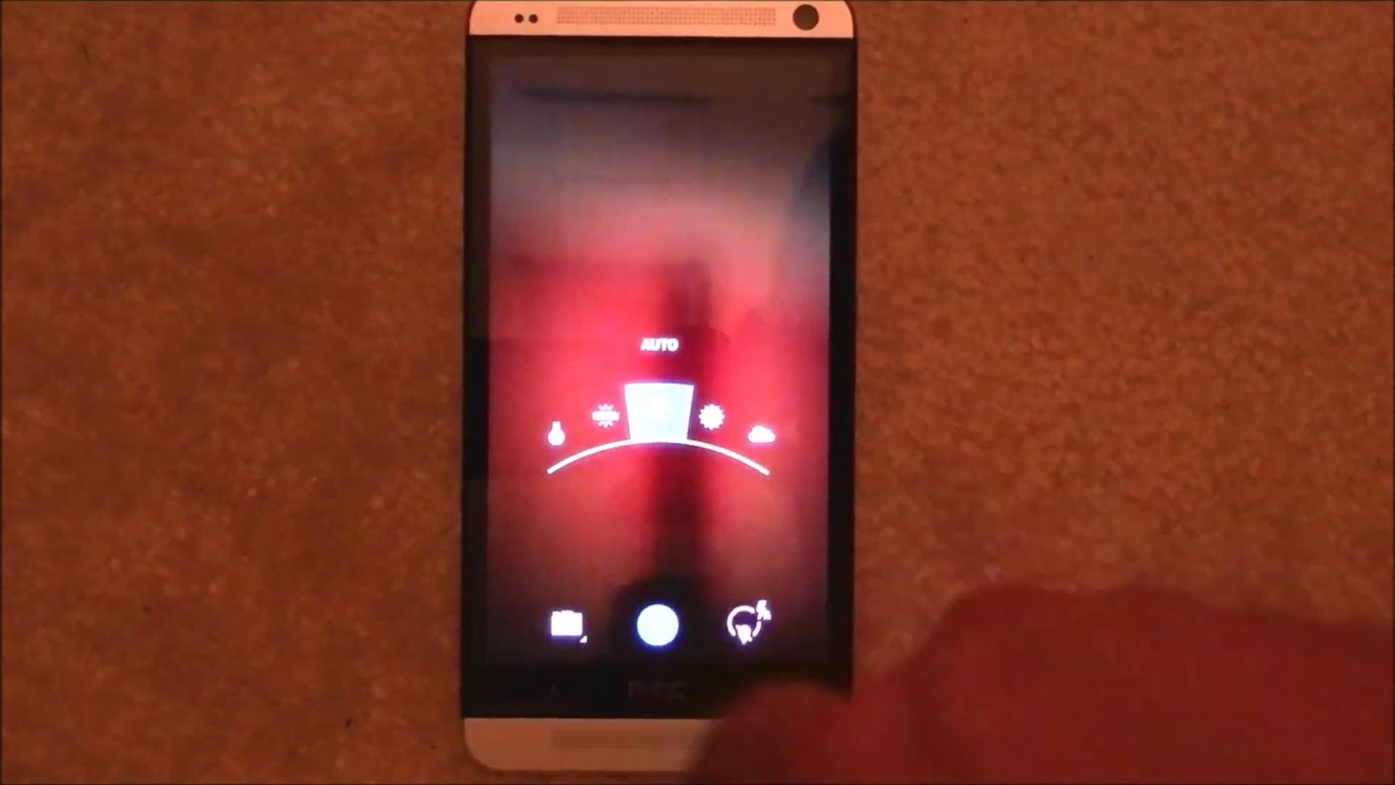
left_click(658, 624)
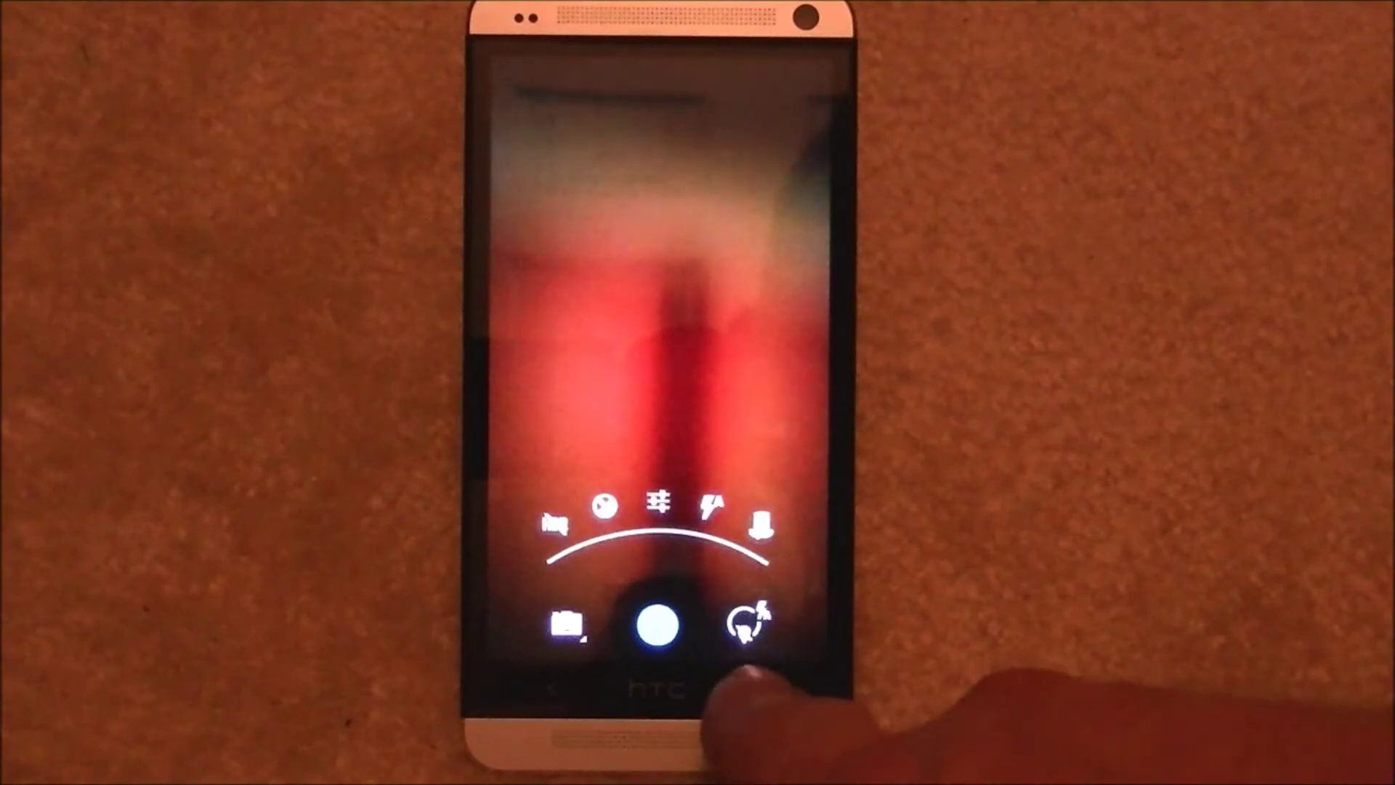
left_click(747, 625)
left_click(753, 715)
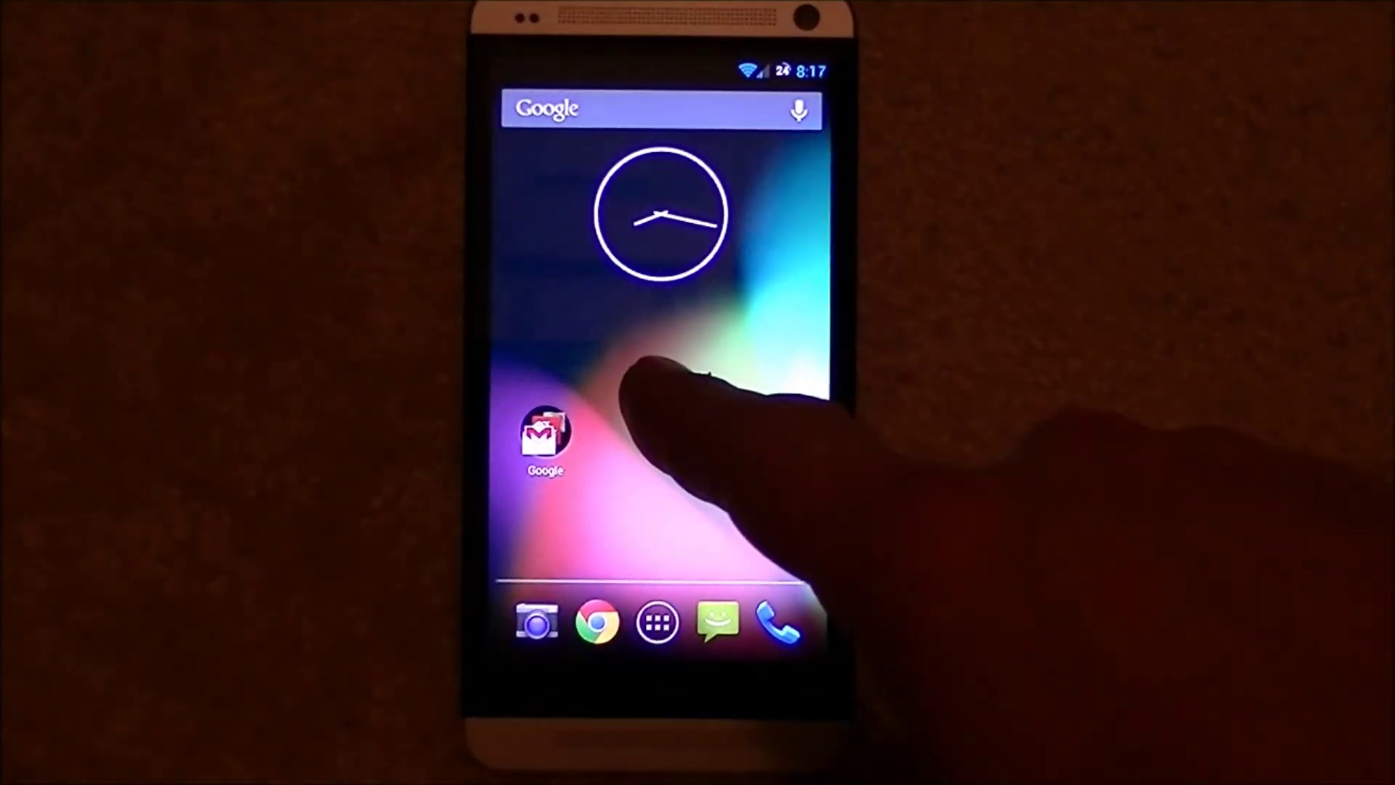
Open the wallpaper source choices and the Live Wallpapers list, then back out.
left_click(637, 371)
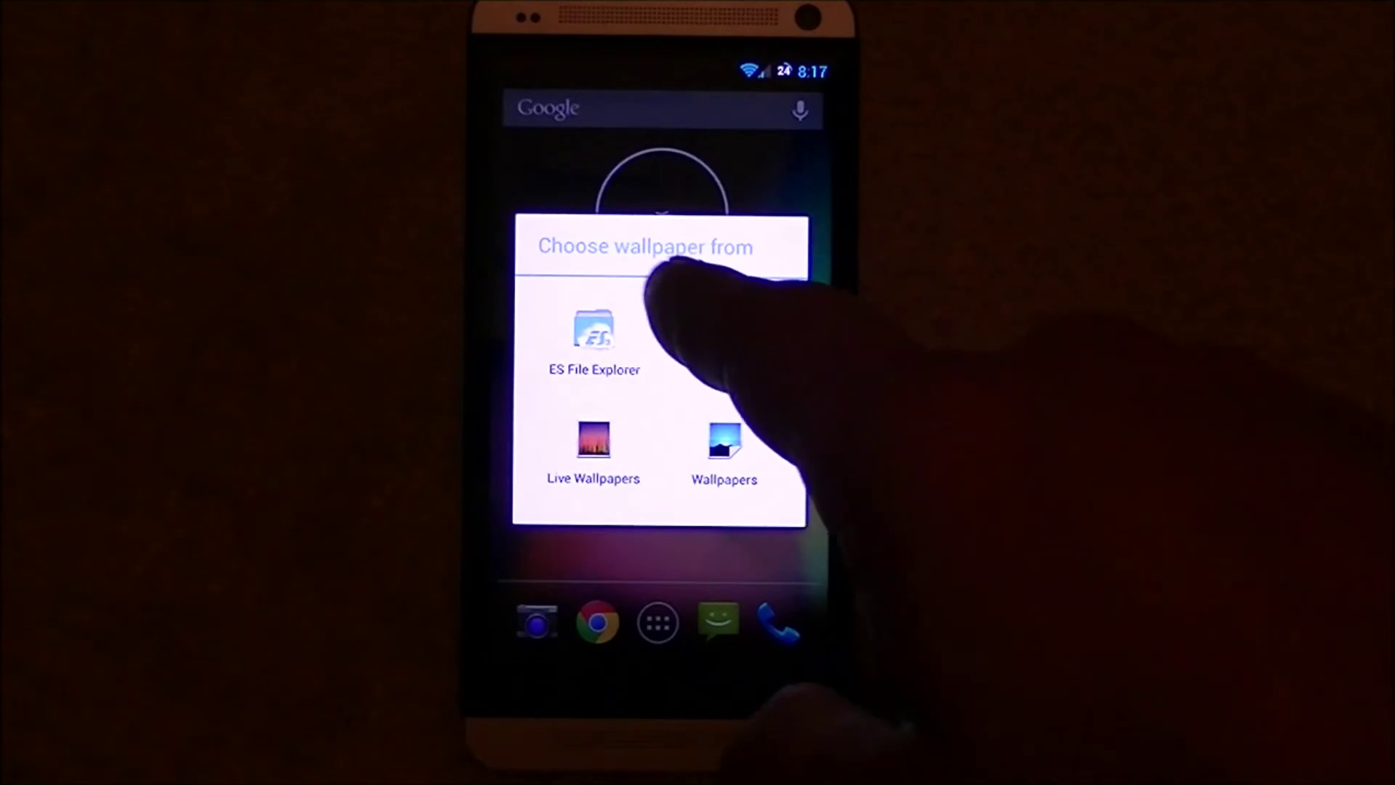
left_click(725, 447)
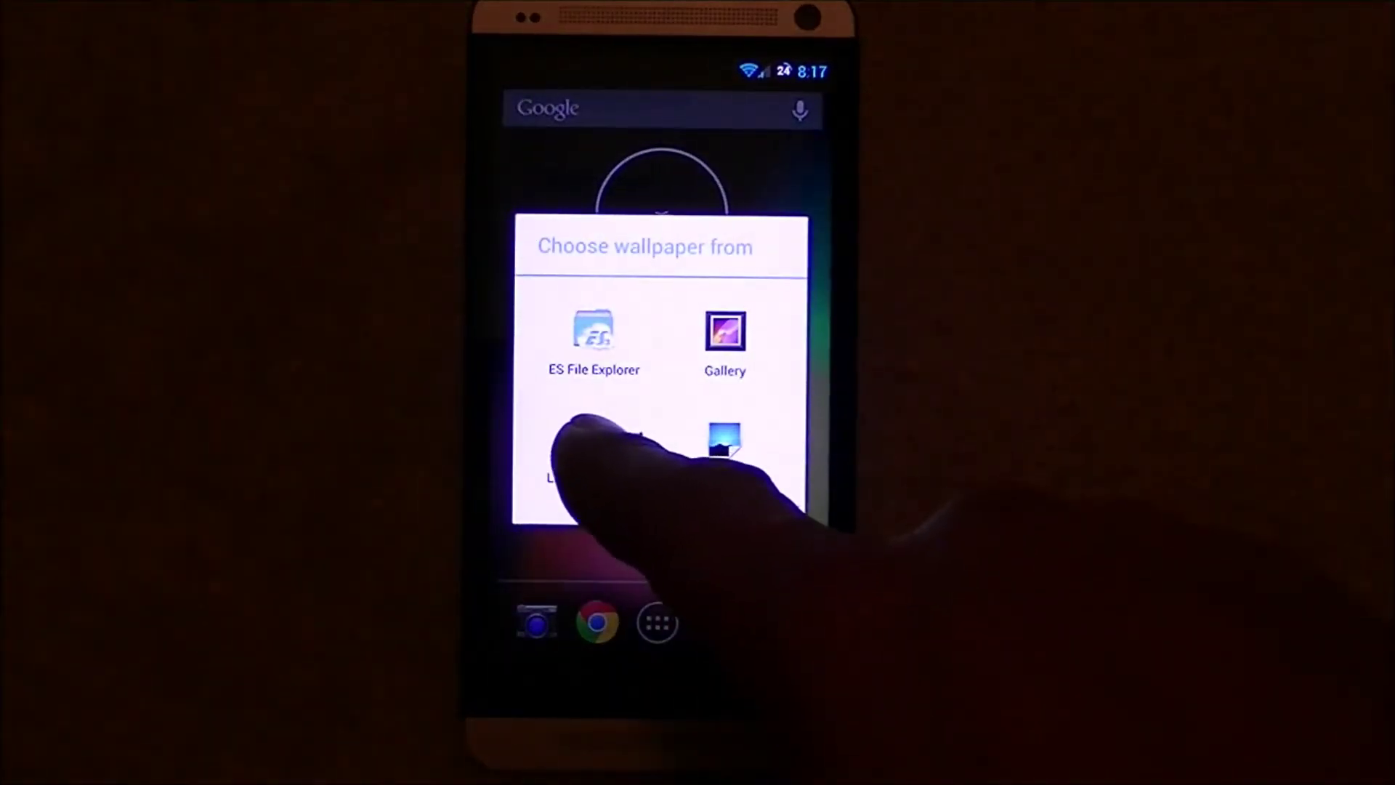
left_click(578, 447)
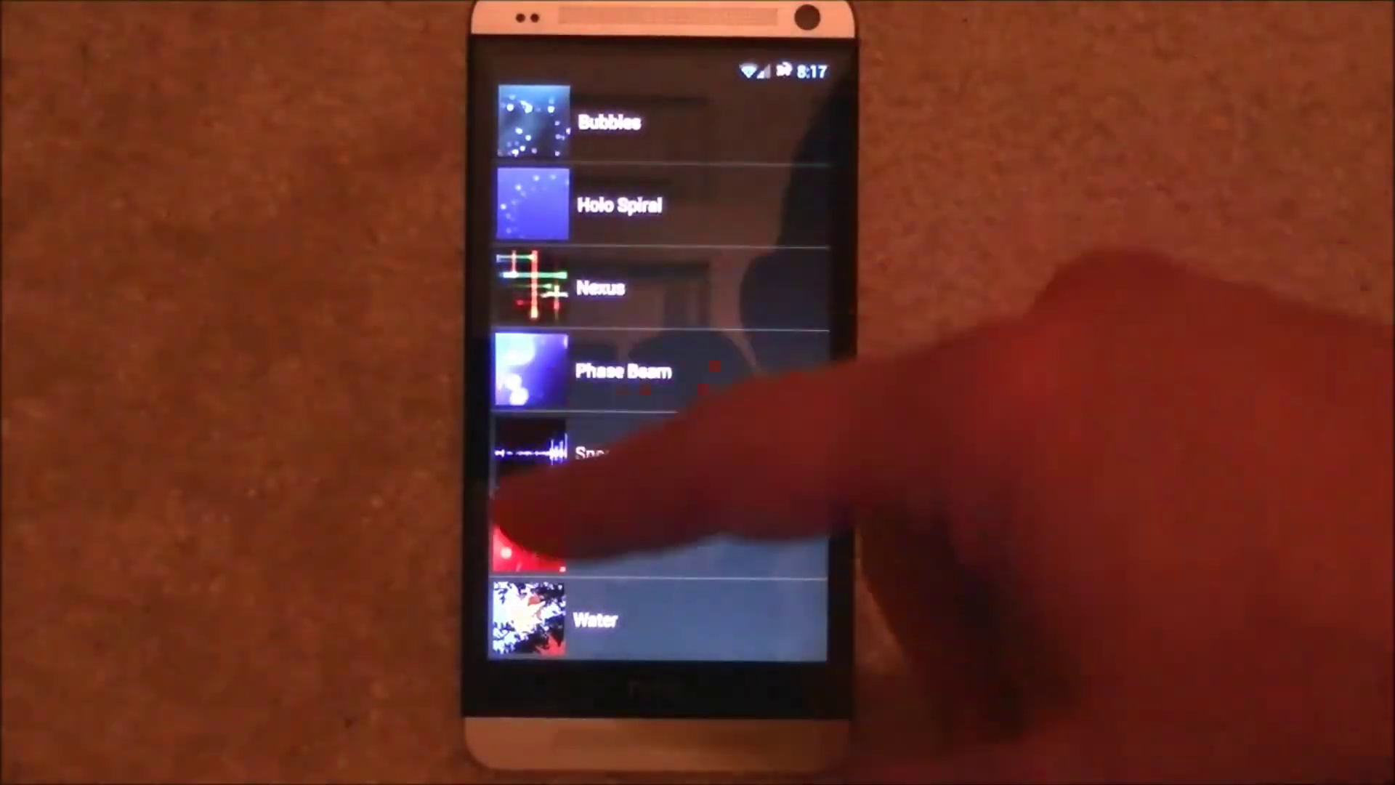
left_click(551, 690)
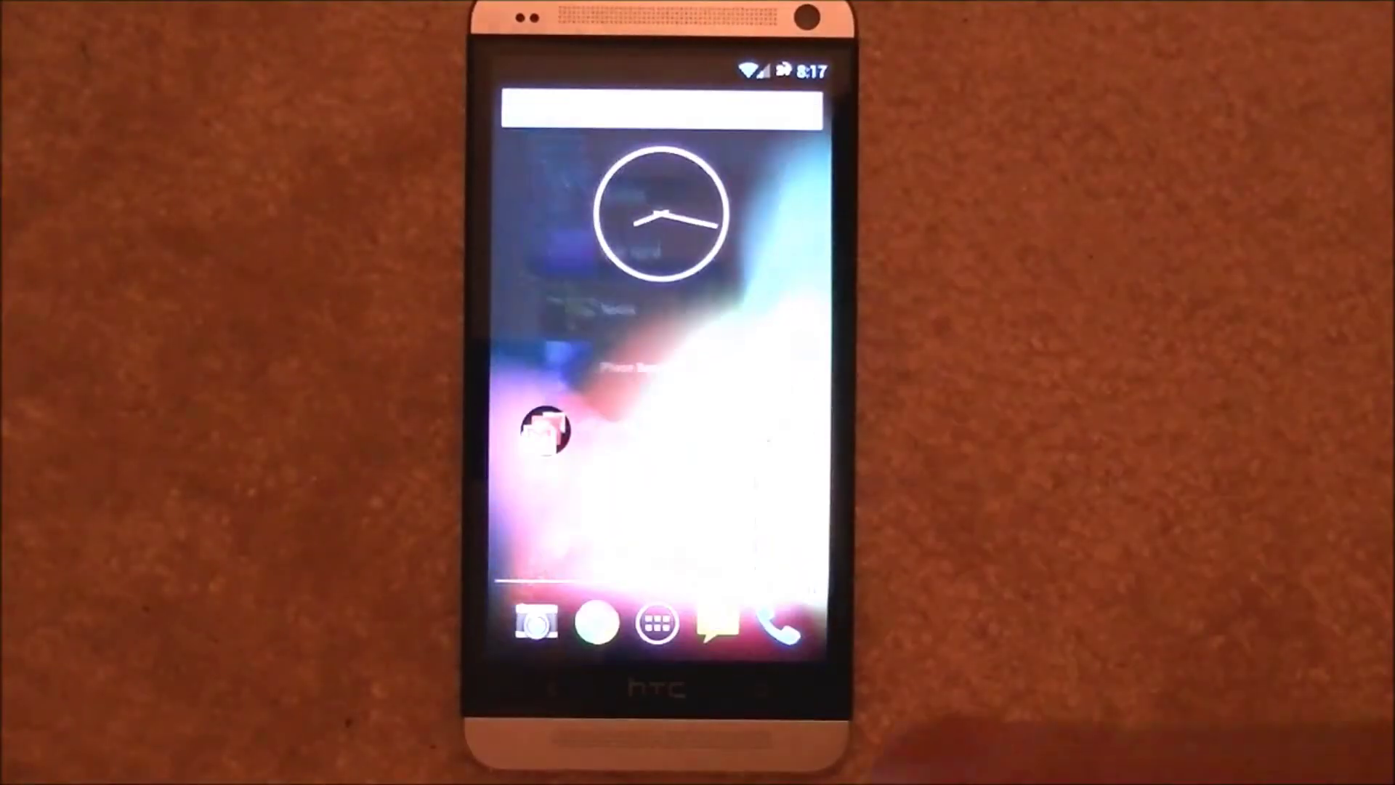
left_click(654, 384)
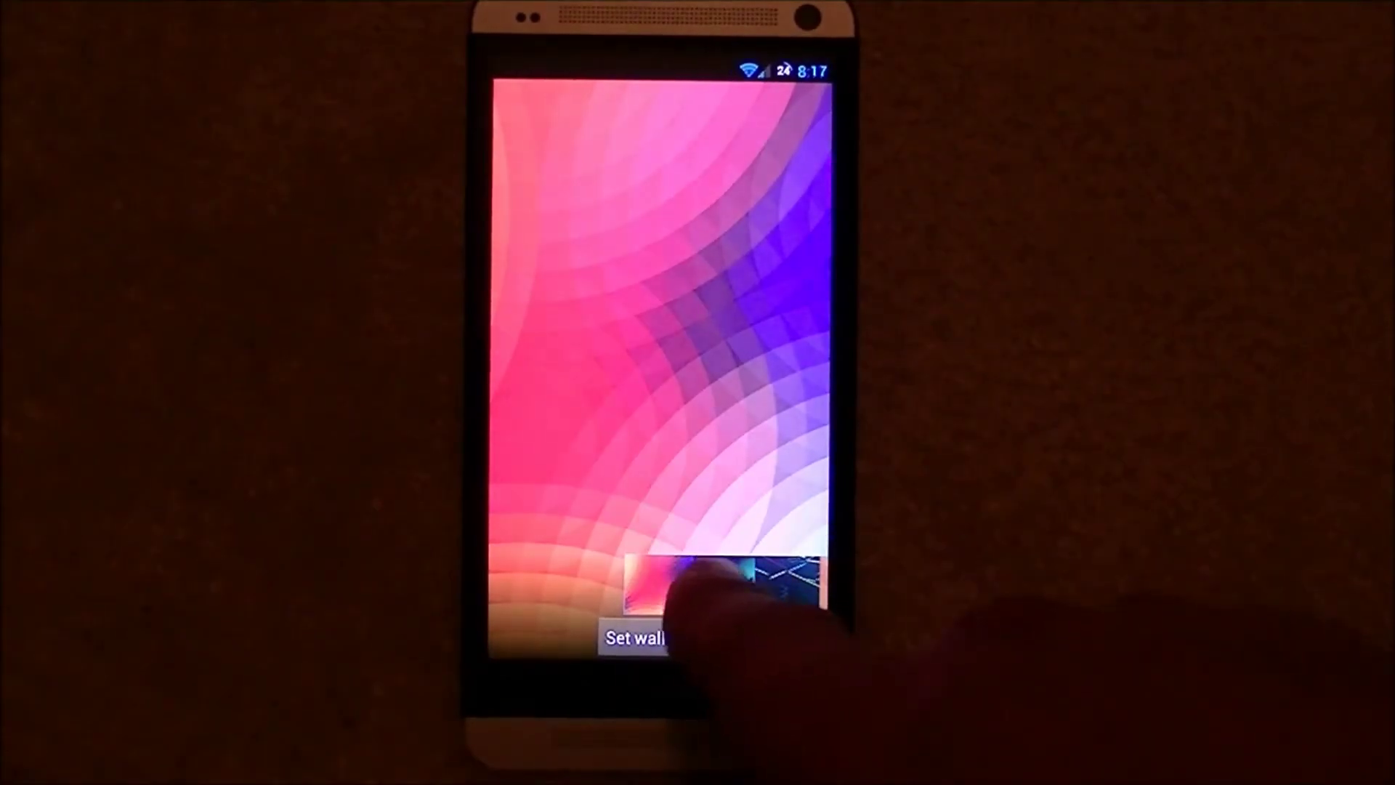
Preview the blue geometric, blue gradient, white-and-blue triangle and further live wallpapers.
left_click(660, 584)
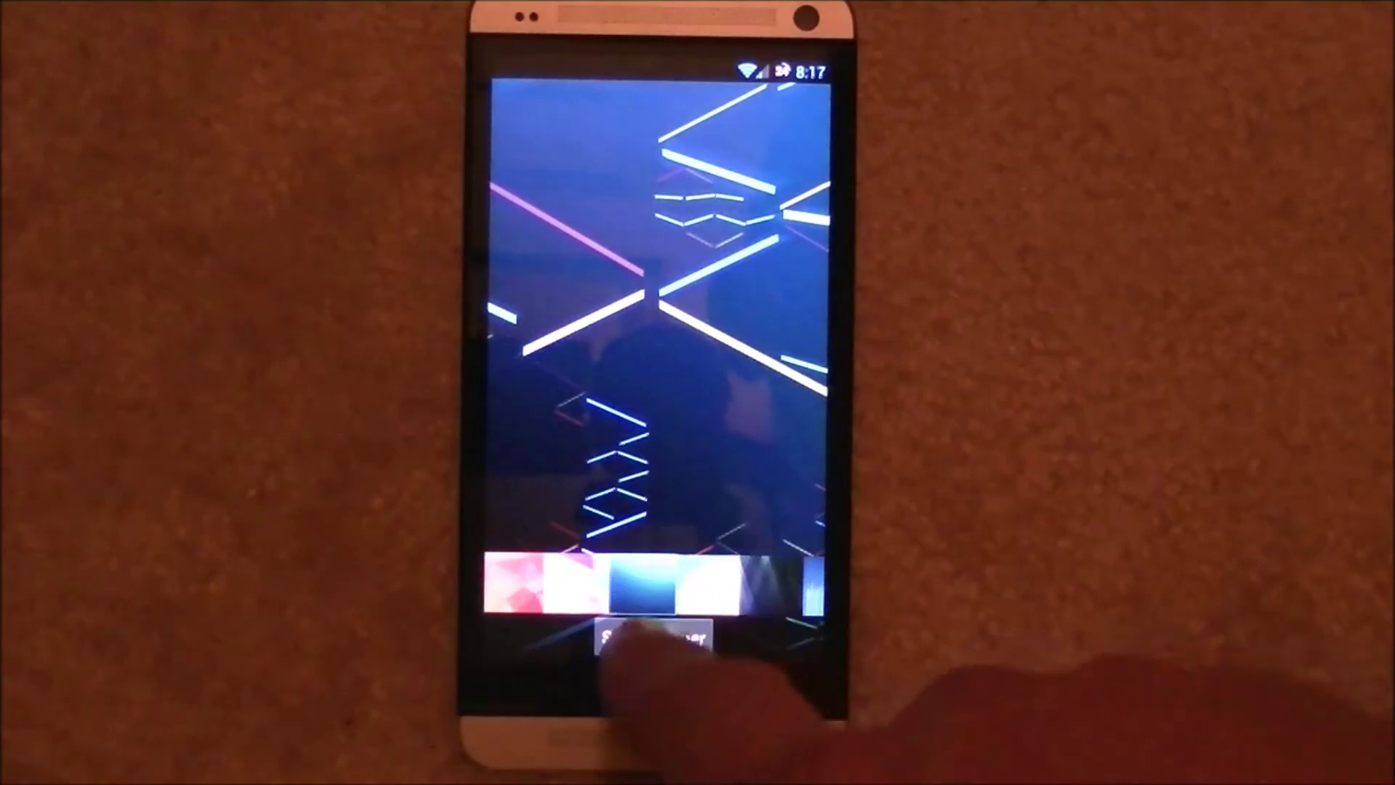
left_click(720, 583)
left_click(698, 583)
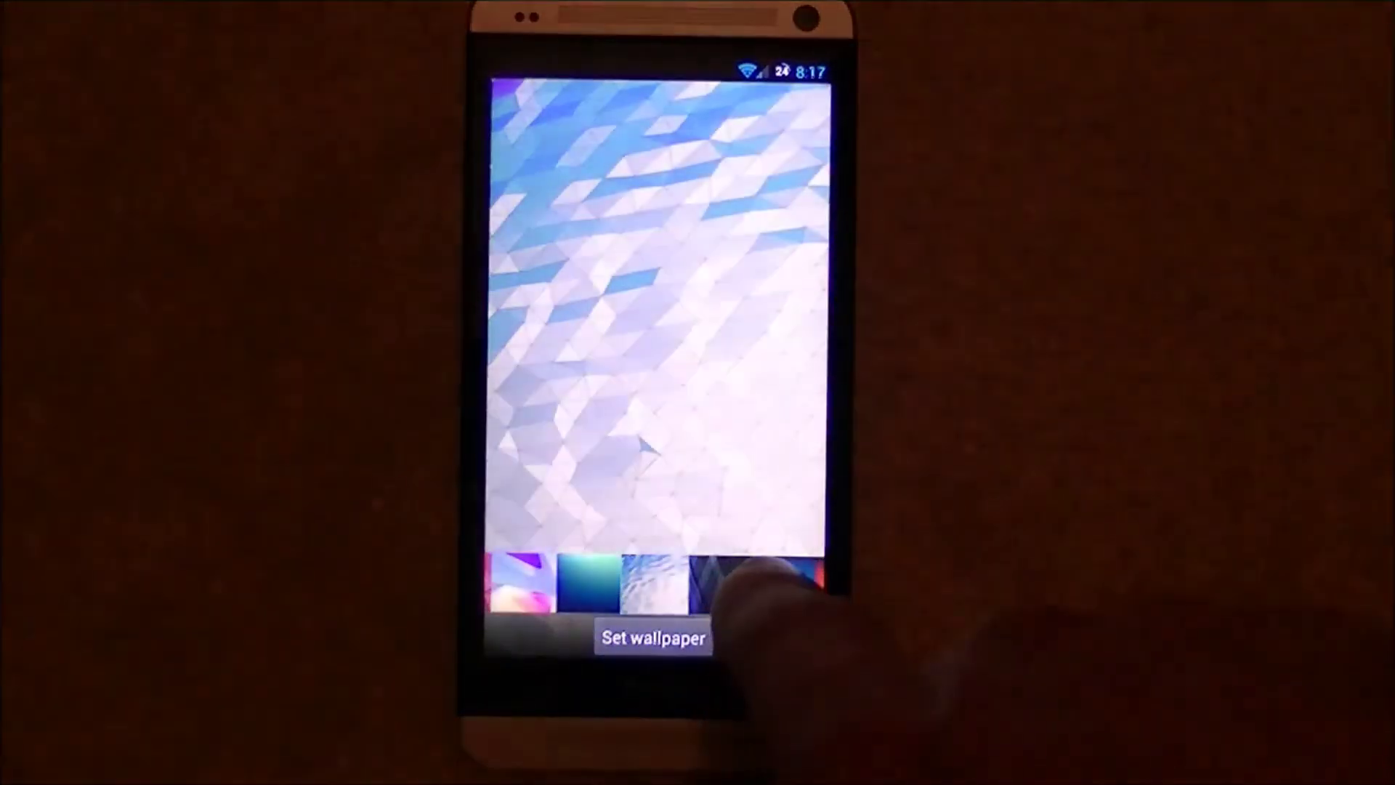
left_click(654, 584)
left_click(677, 583)
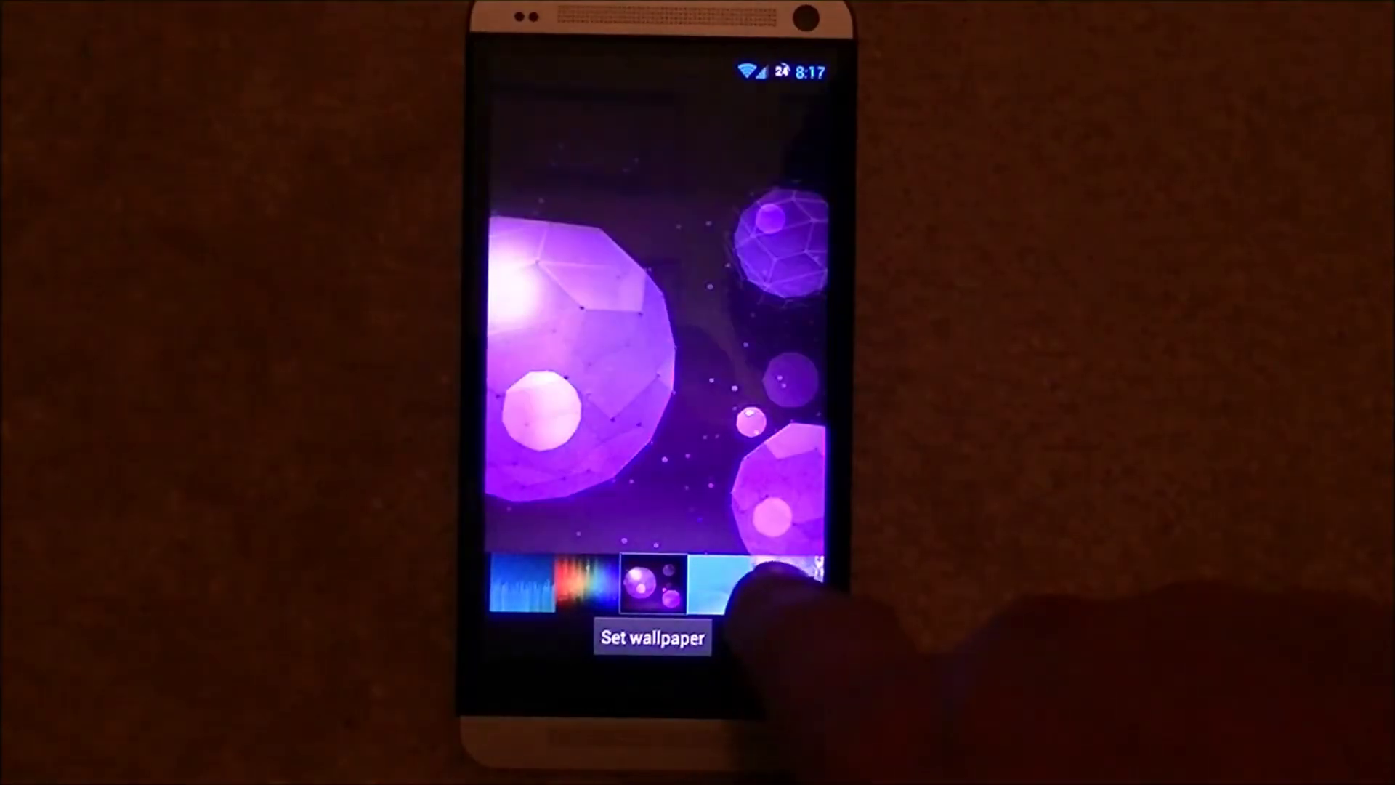
left_click(678, 584)
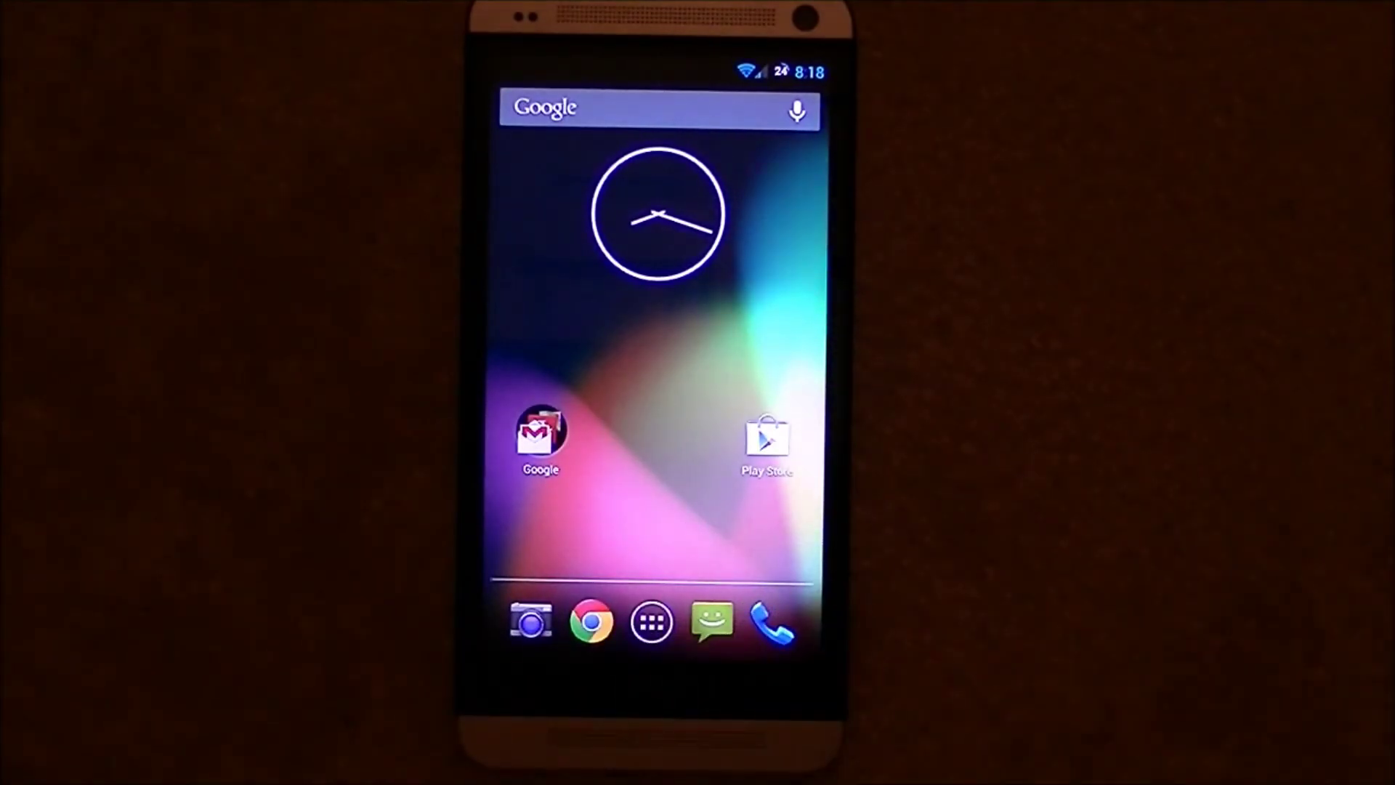
Switch home pages, dismiss the wallpaper dialog, and page through the app drawer.
left_click_drag(731, 436, 704, 499)
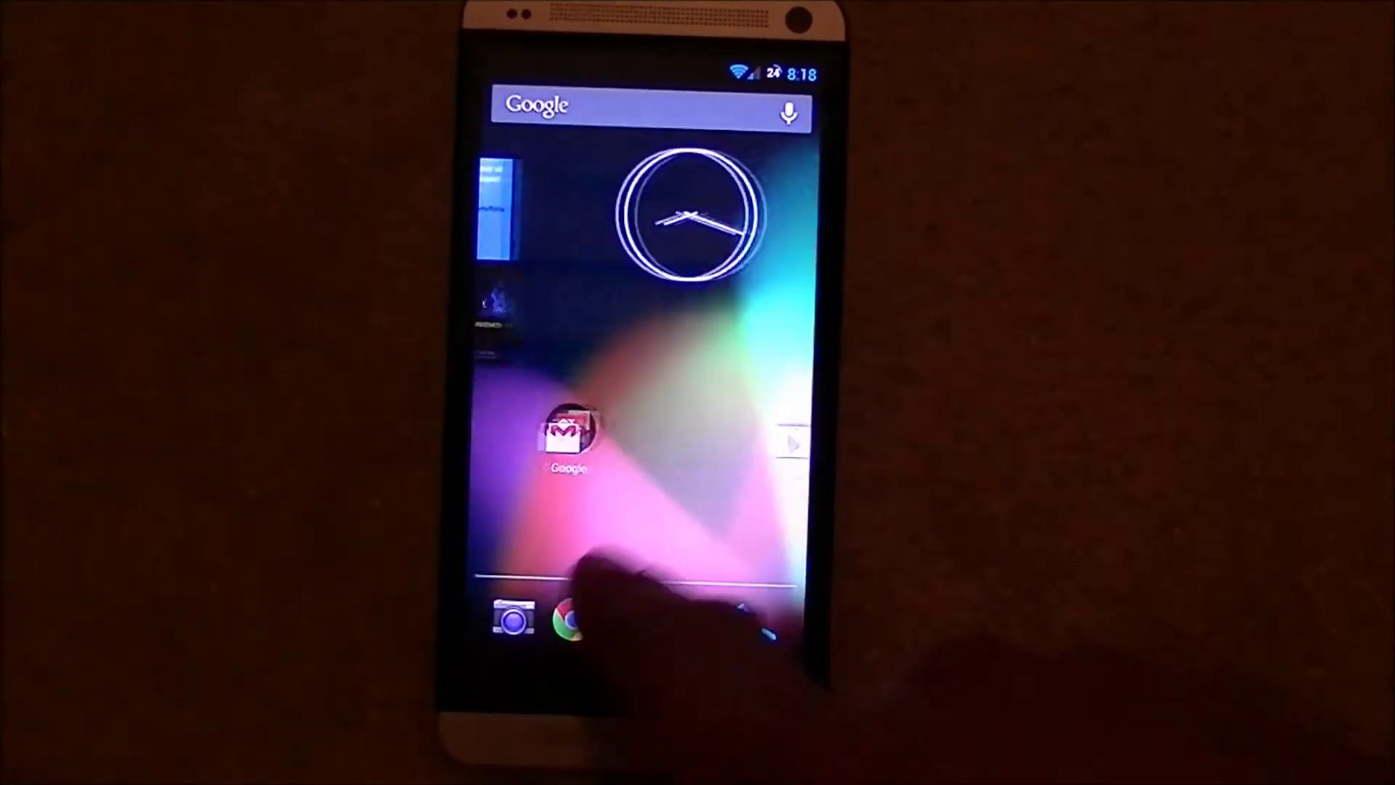
left_click_drag(594, 561, 481, 556)
left_click(638, 436)
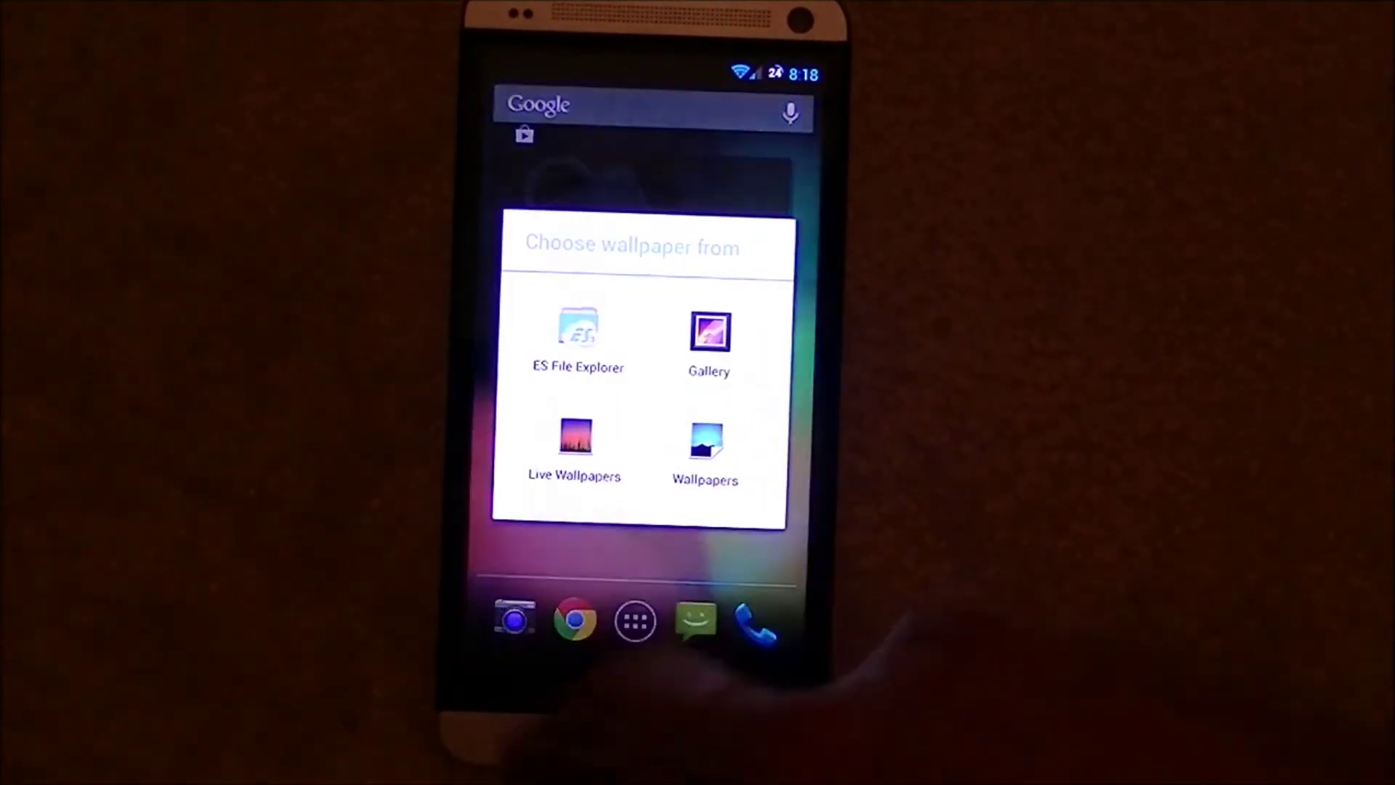
left_click(633, 556)
left_click(635, 621)
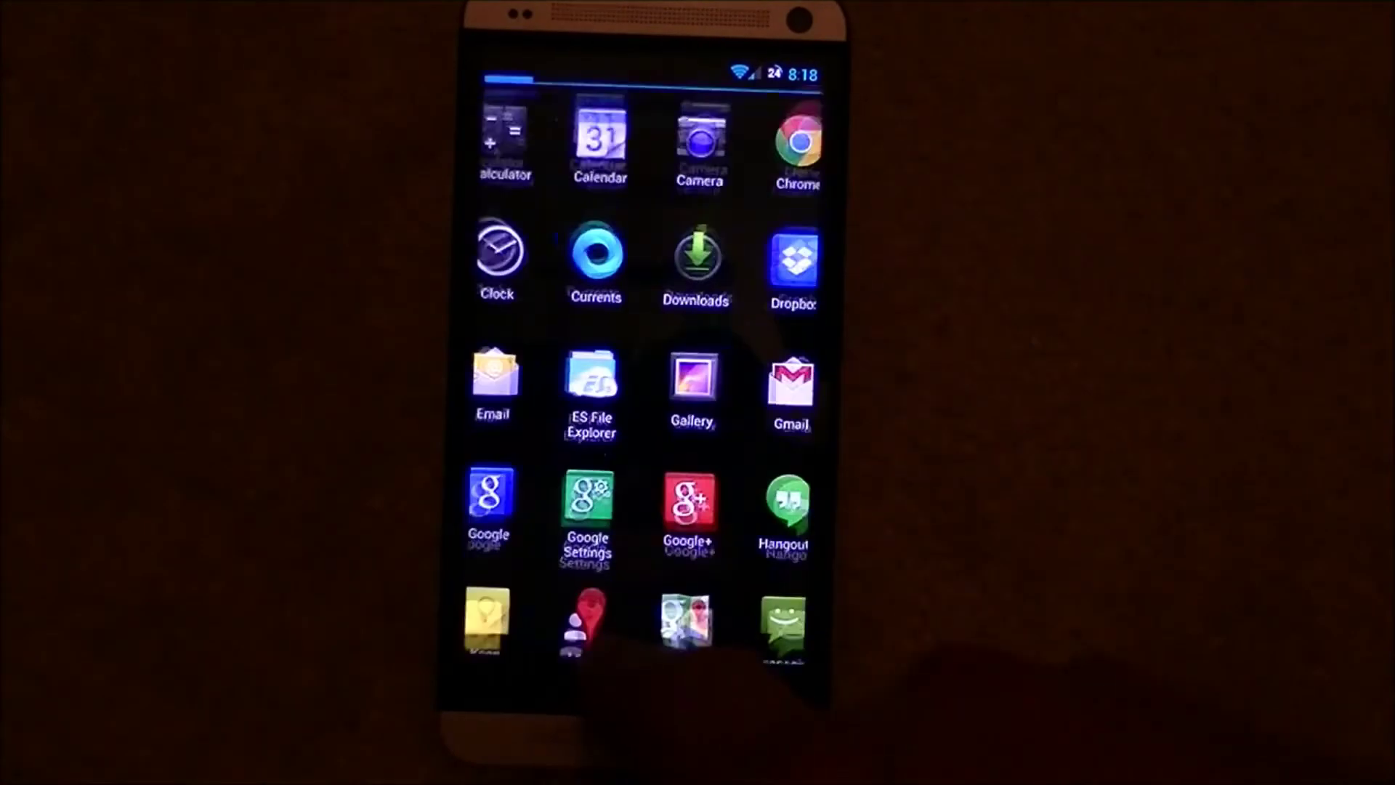
left_click_drag(778, 382, 523, 394)
Swipe through every widget page to the last, go home, and reopen the widget list.
left_click_drag(687, 523, 490, 523)
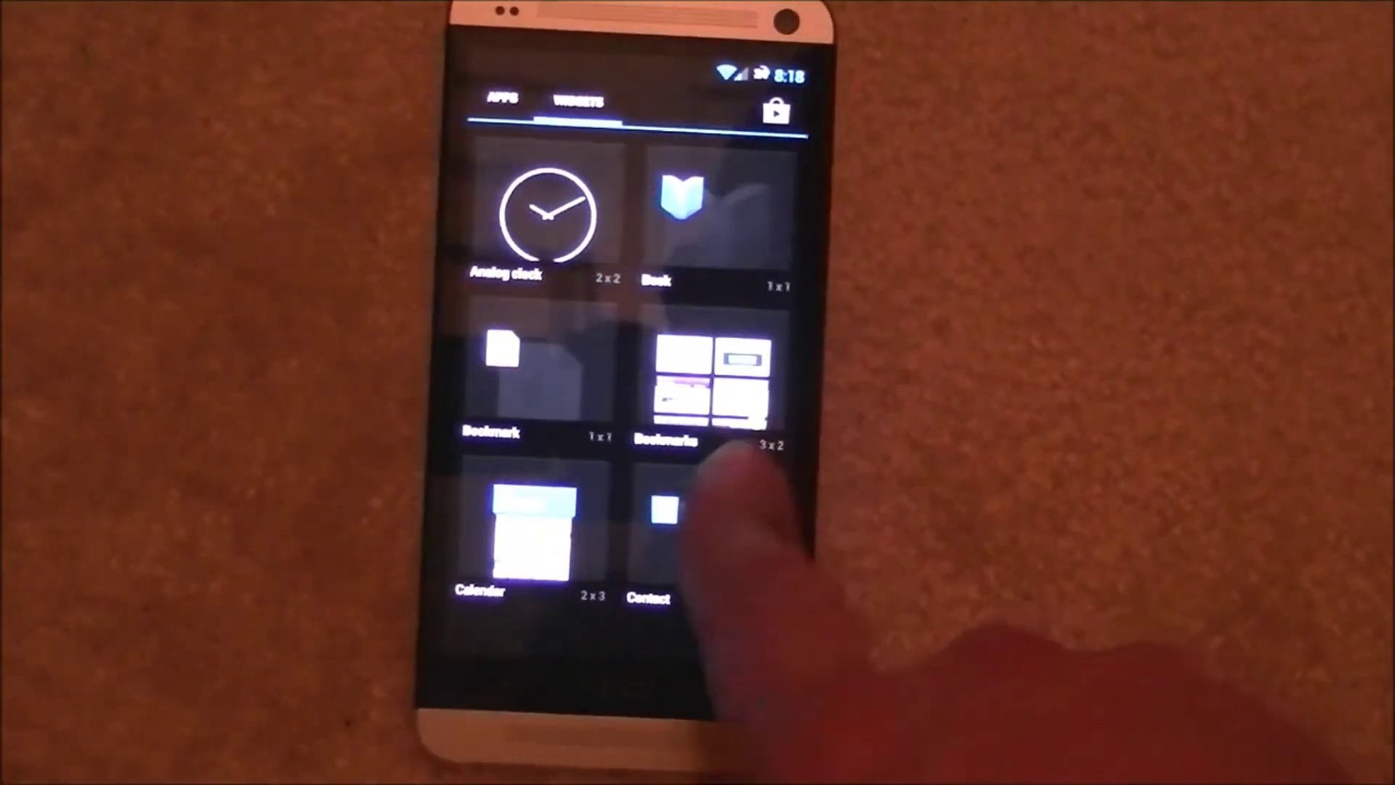
left_click_drag(717, 498, 490, 501)
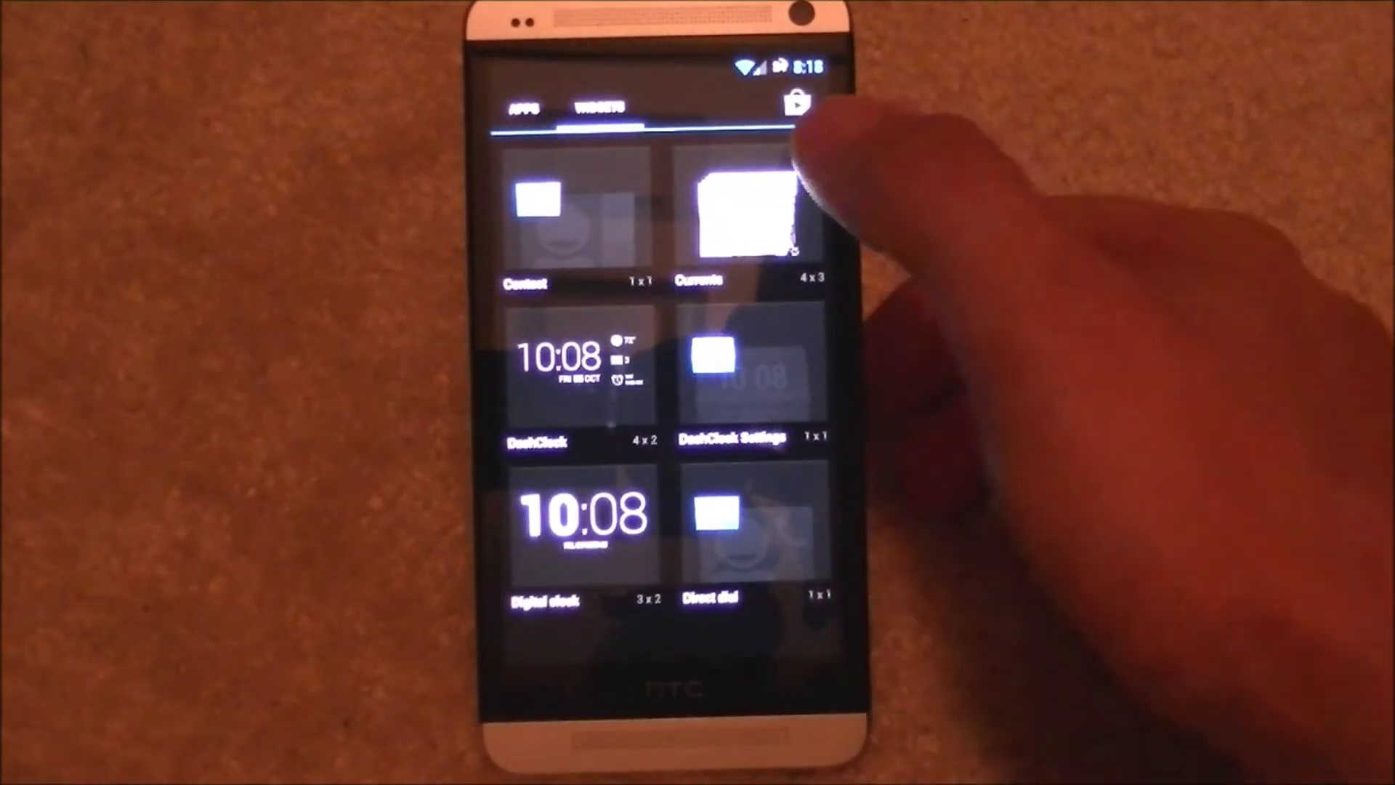
left_click_drag(768, 561, 560, 654)
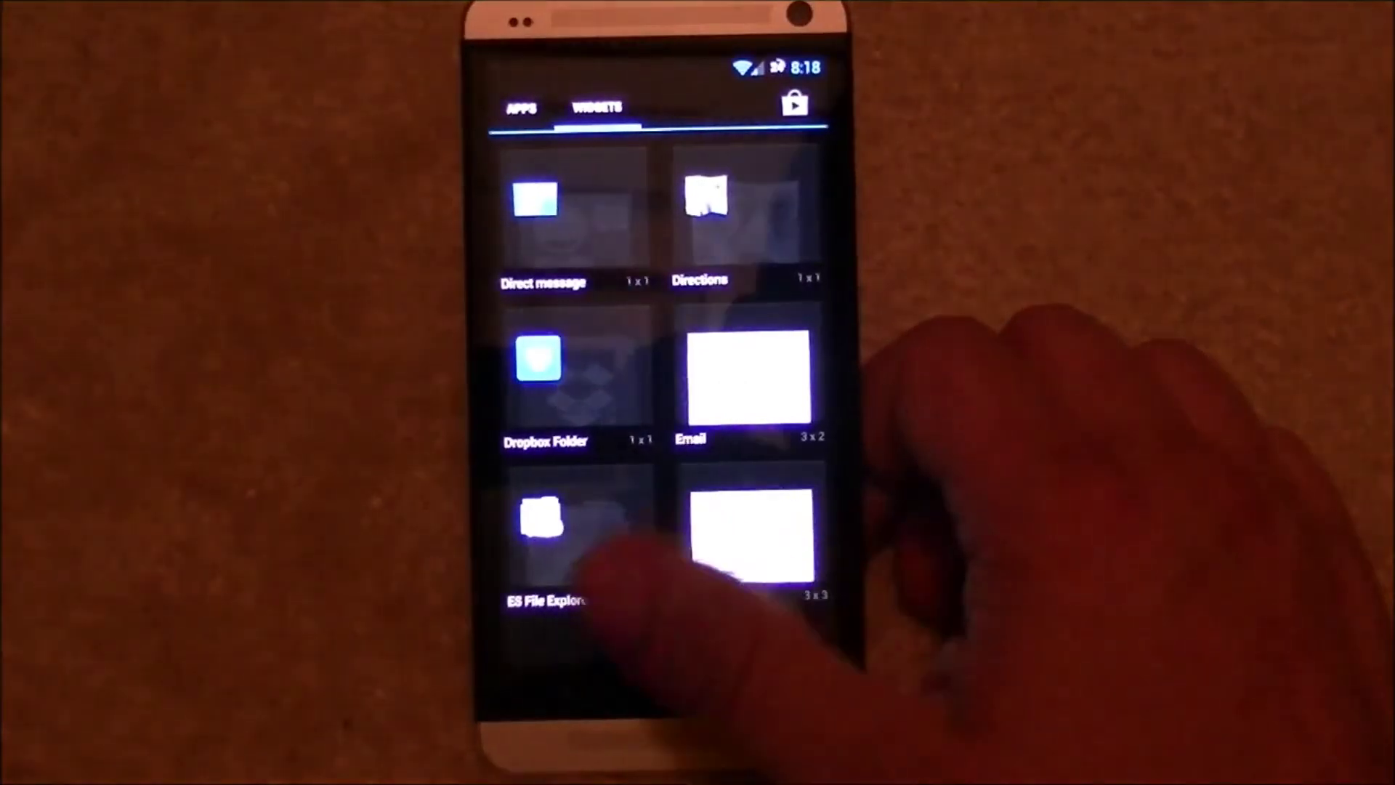
left_click_drag(806, 523, 644, 566)
left_click_drag(795, 534, 698, 579)
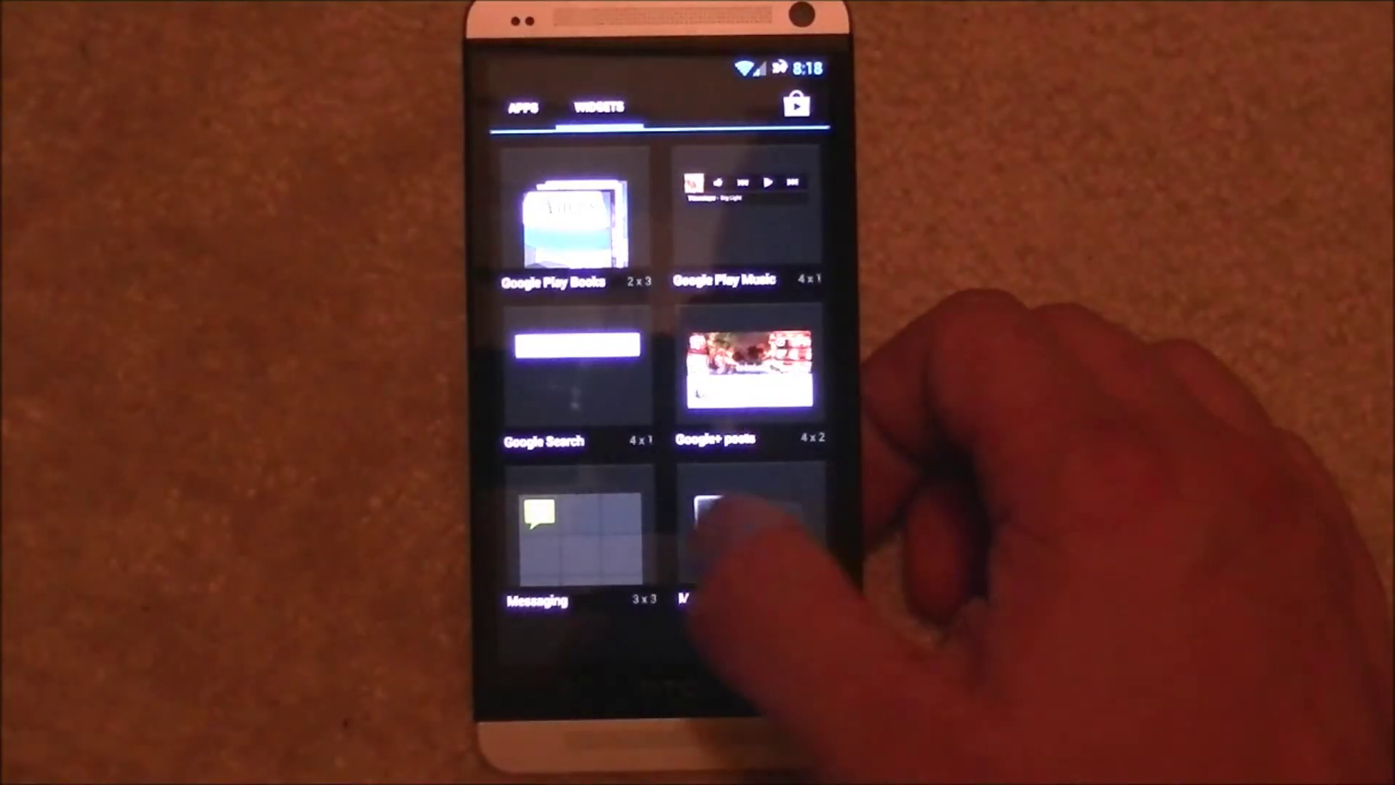
left_click_drag(807, 539, 671, 534)
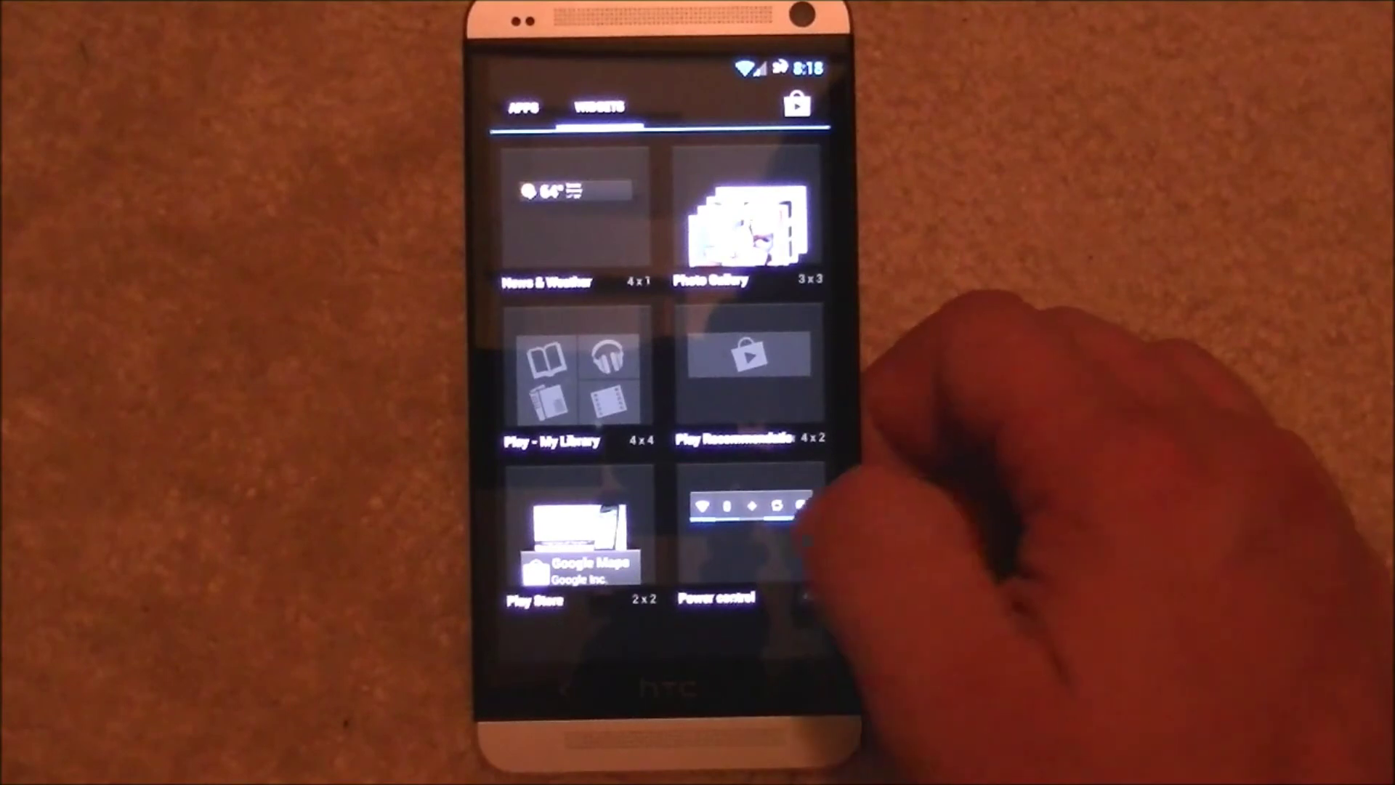
left_click_drag(812, 524, 637, 512)
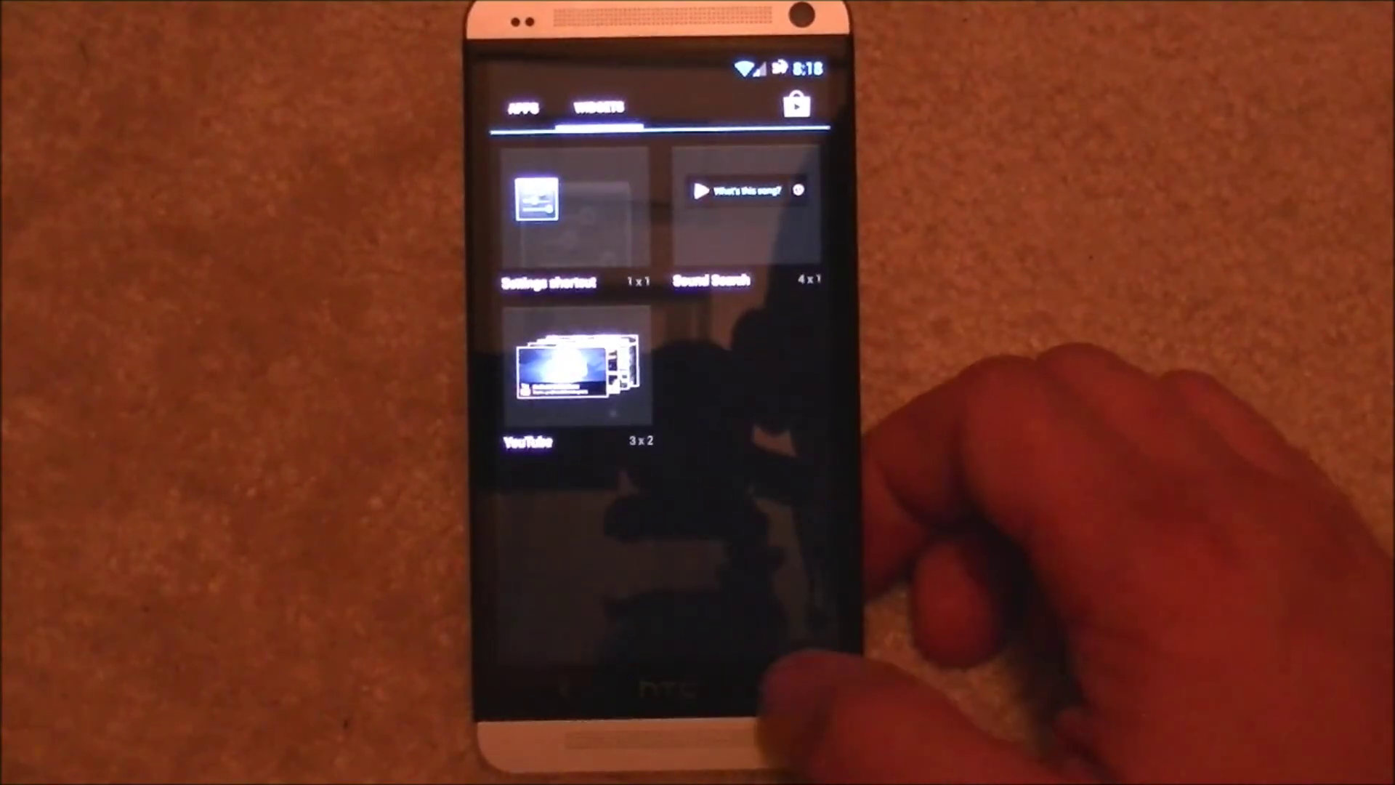
key("Home")
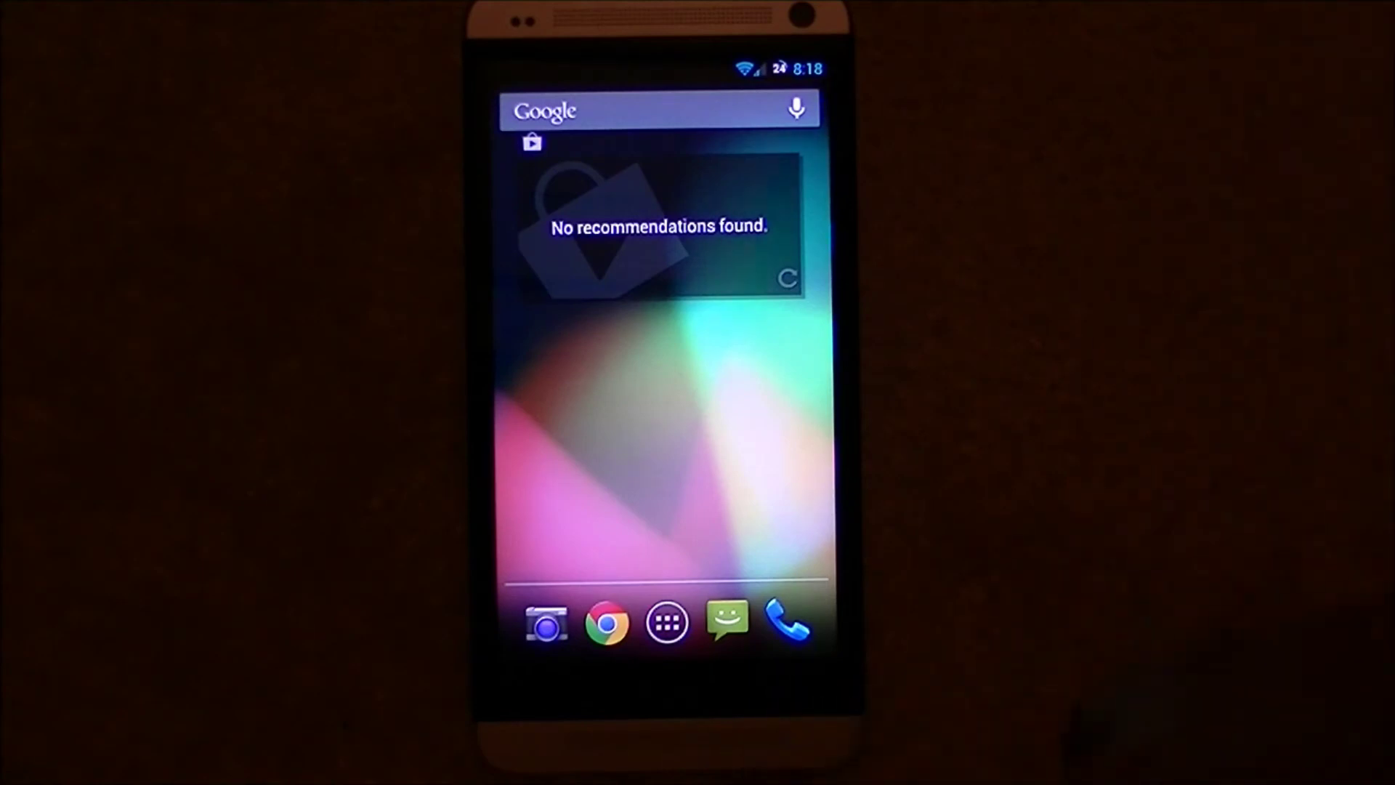
left_click(668, 624)
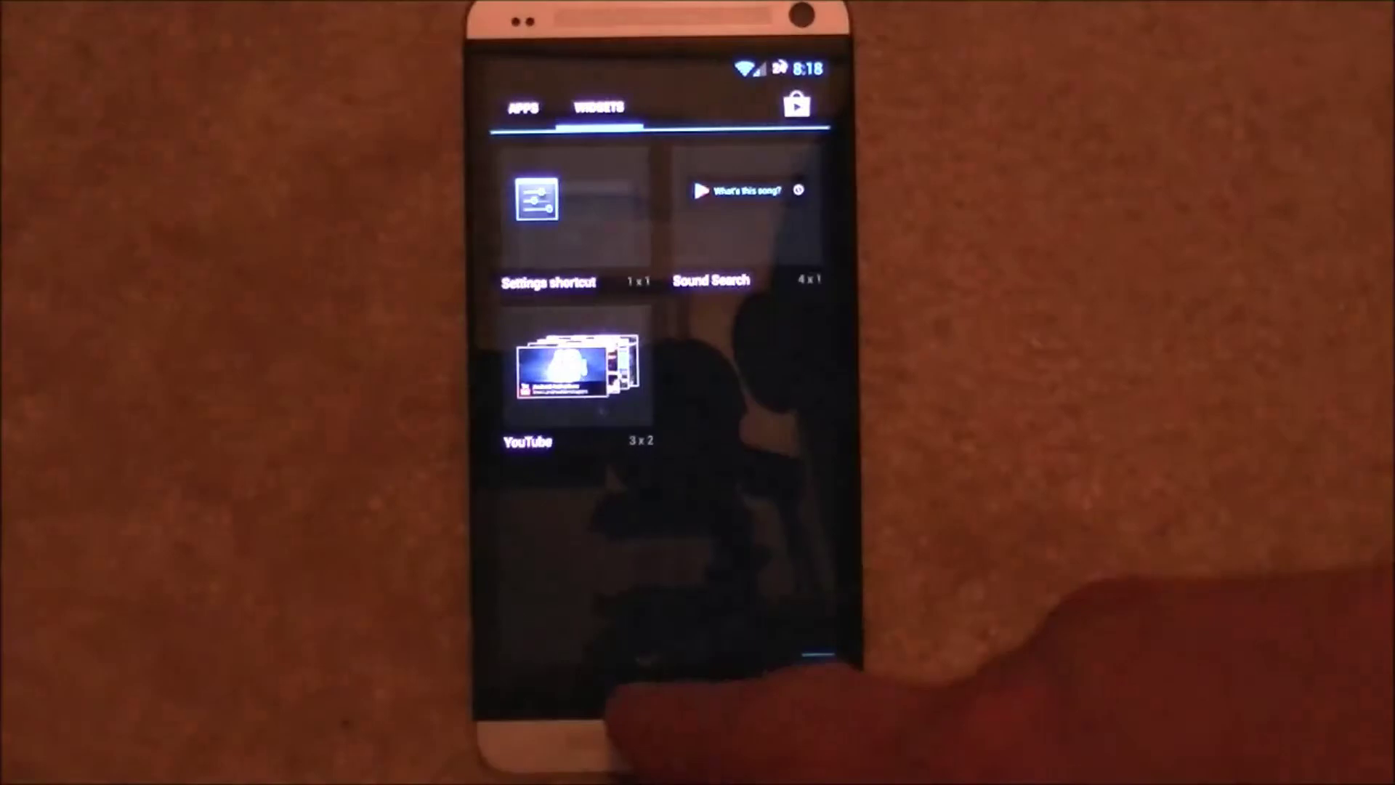
Check the Phone app's call log and dialpad, then switch to Messaging.
key("Home")
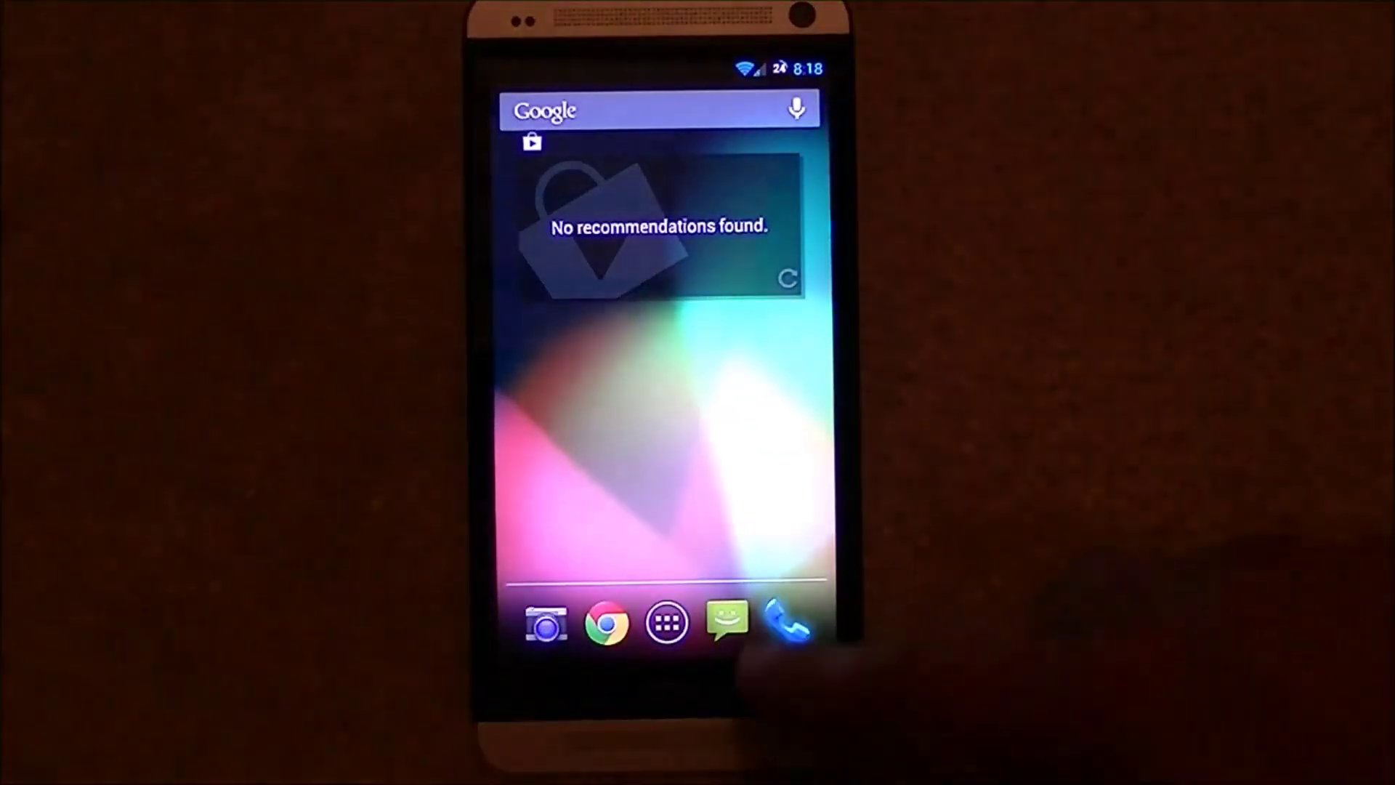
left_click(788, 621)
left_click_drag(716, 420, 861, 392)
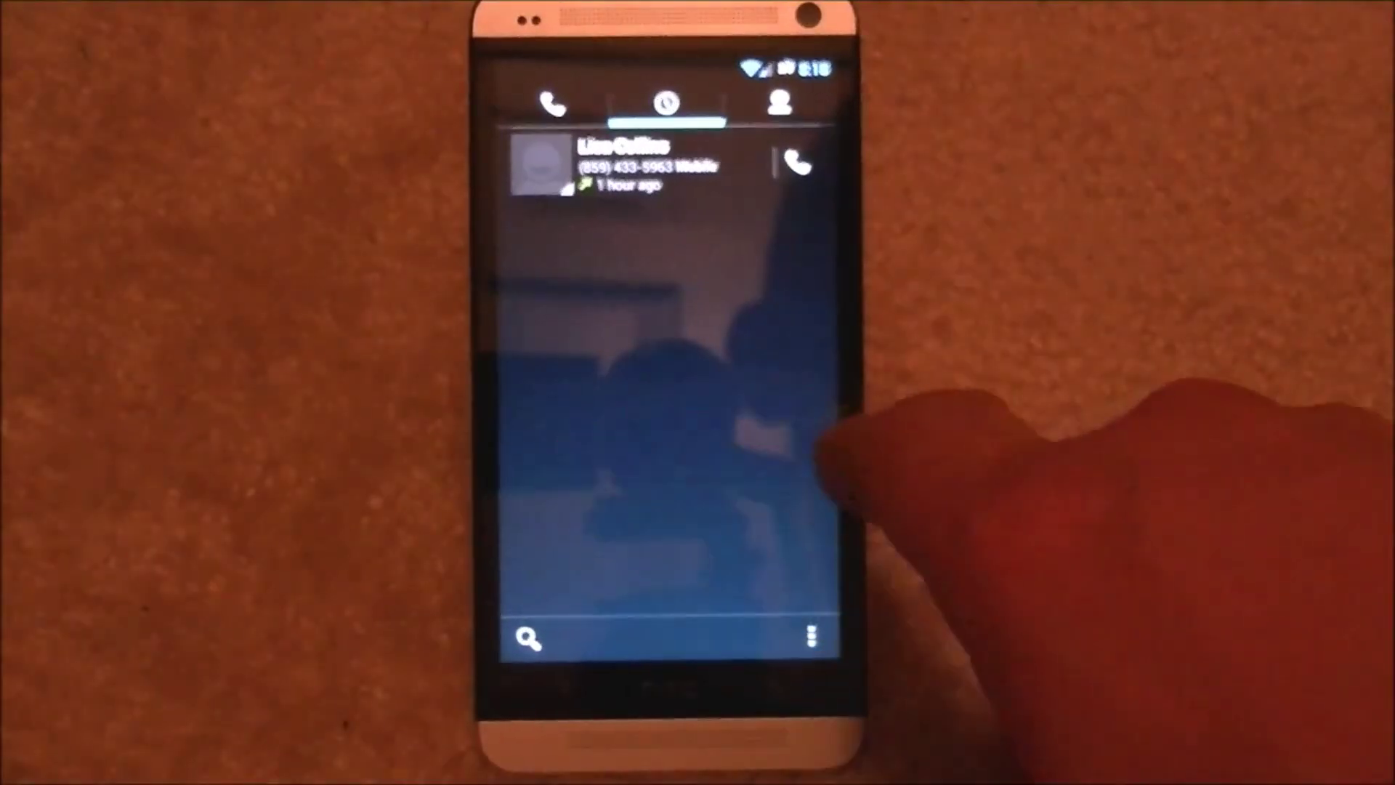
left_click(550, 104)
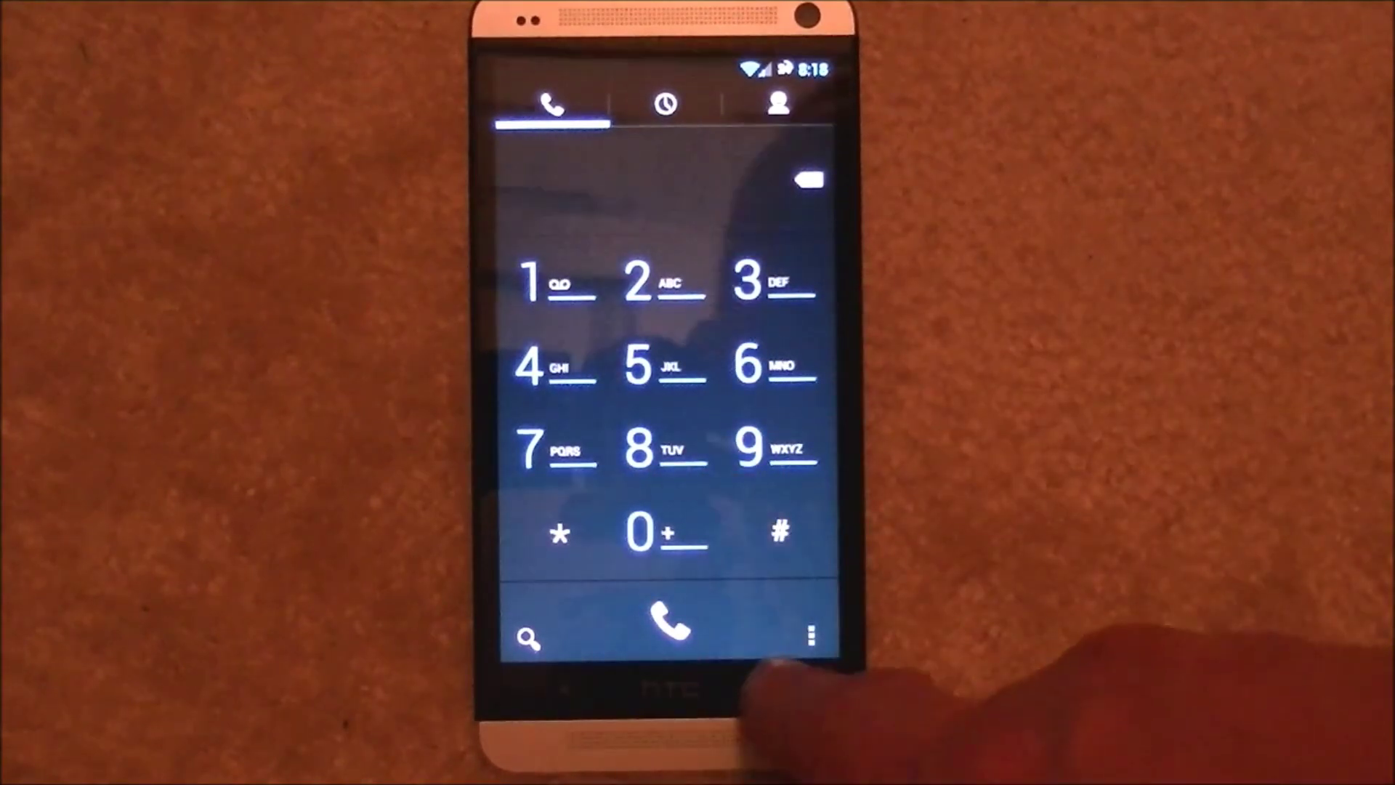
left_click(791, 689)
left_click(729, 621)
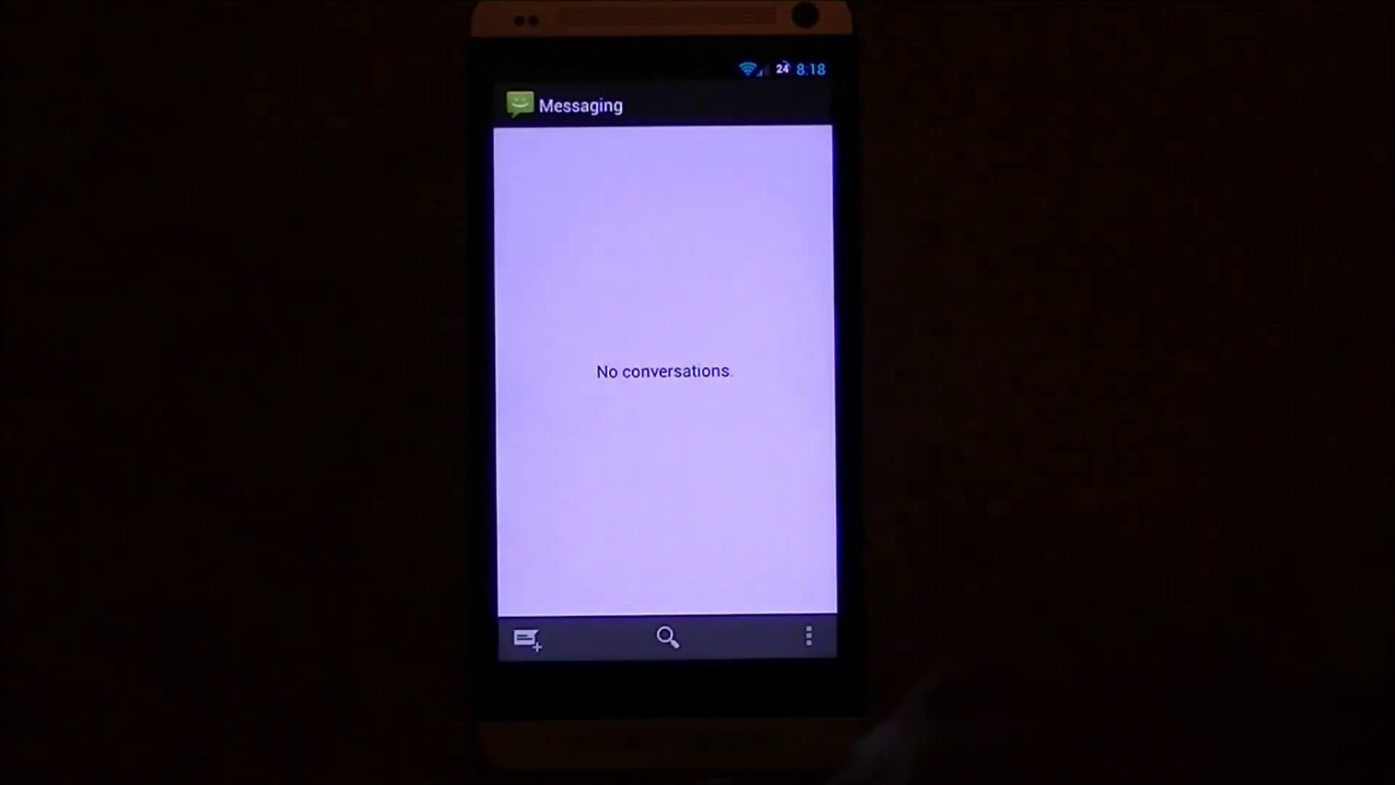
Start a new message, abandon it, and lock the phone with the power button.
left_click(527, 638)
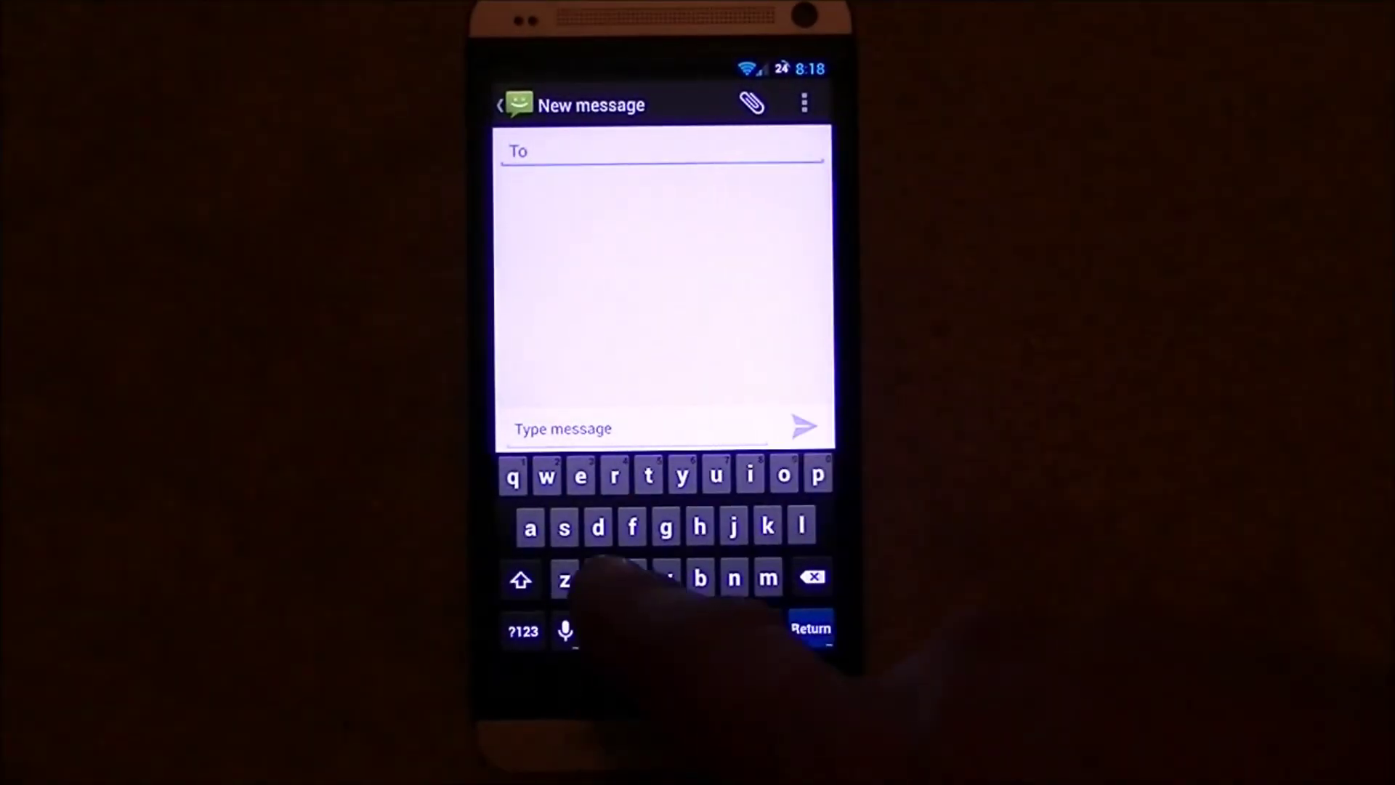
type("ggh")
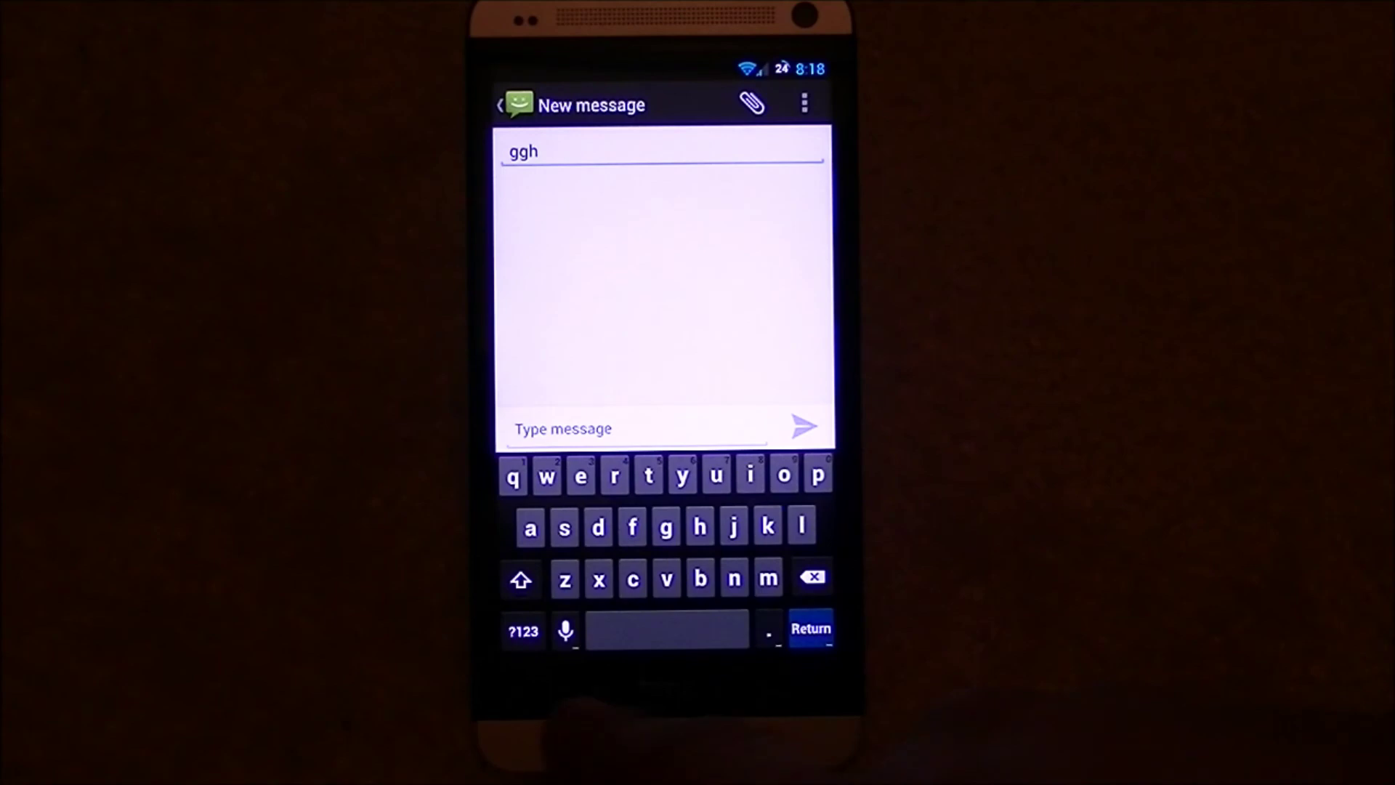
key("Escape")
key("Escape")
key("Escape")
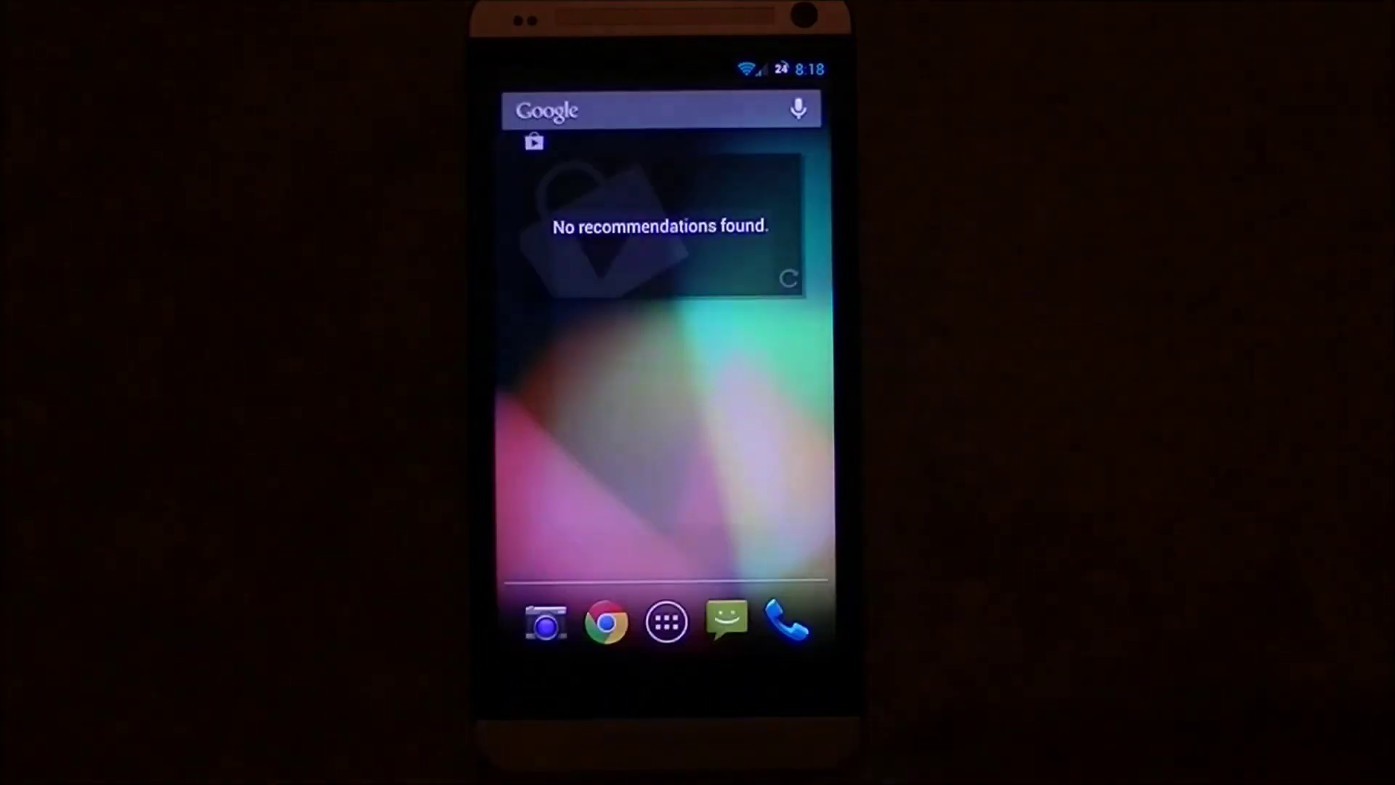
key("XF86PowerOff")
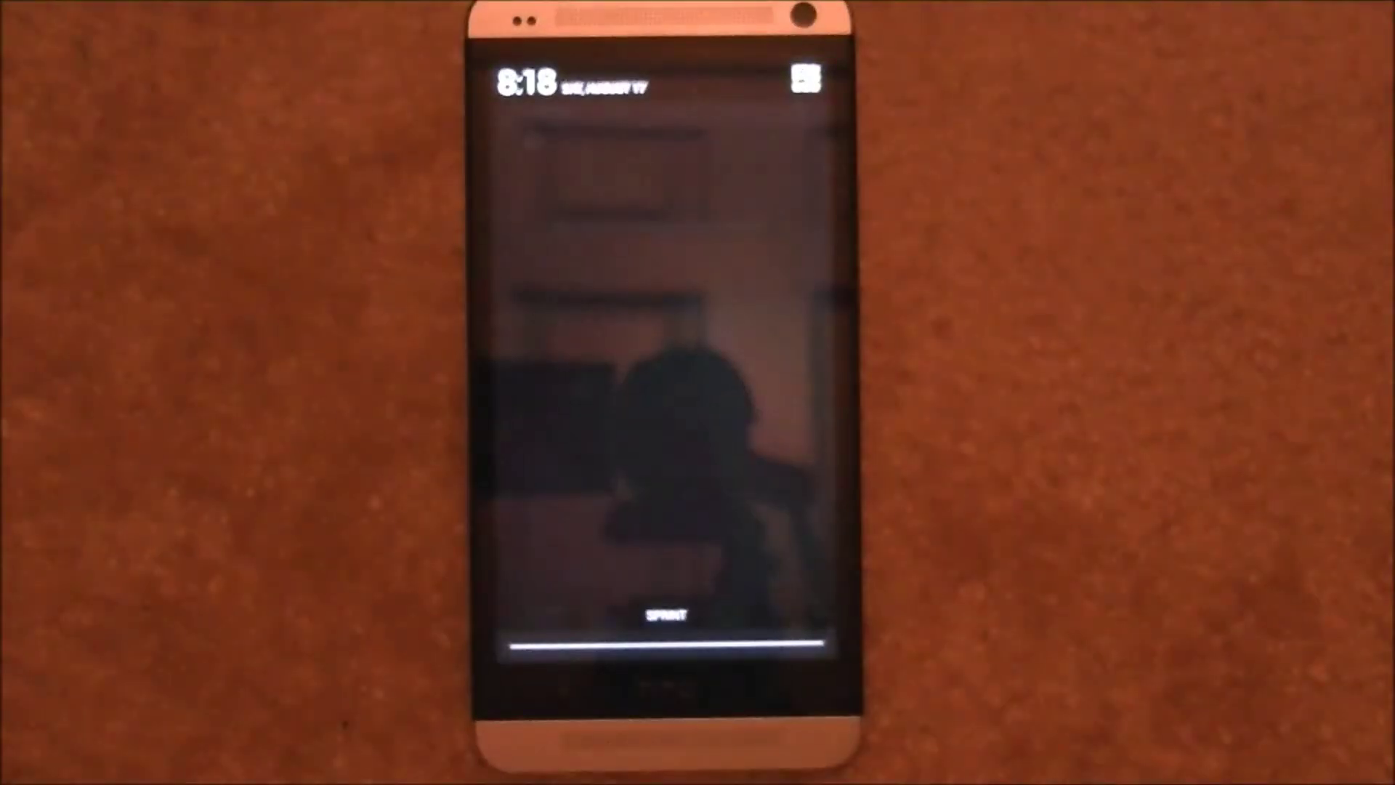
Swipe up on the lock screen to reach the recommendations home page.
left_click_drag(670, 640, 669, 327)
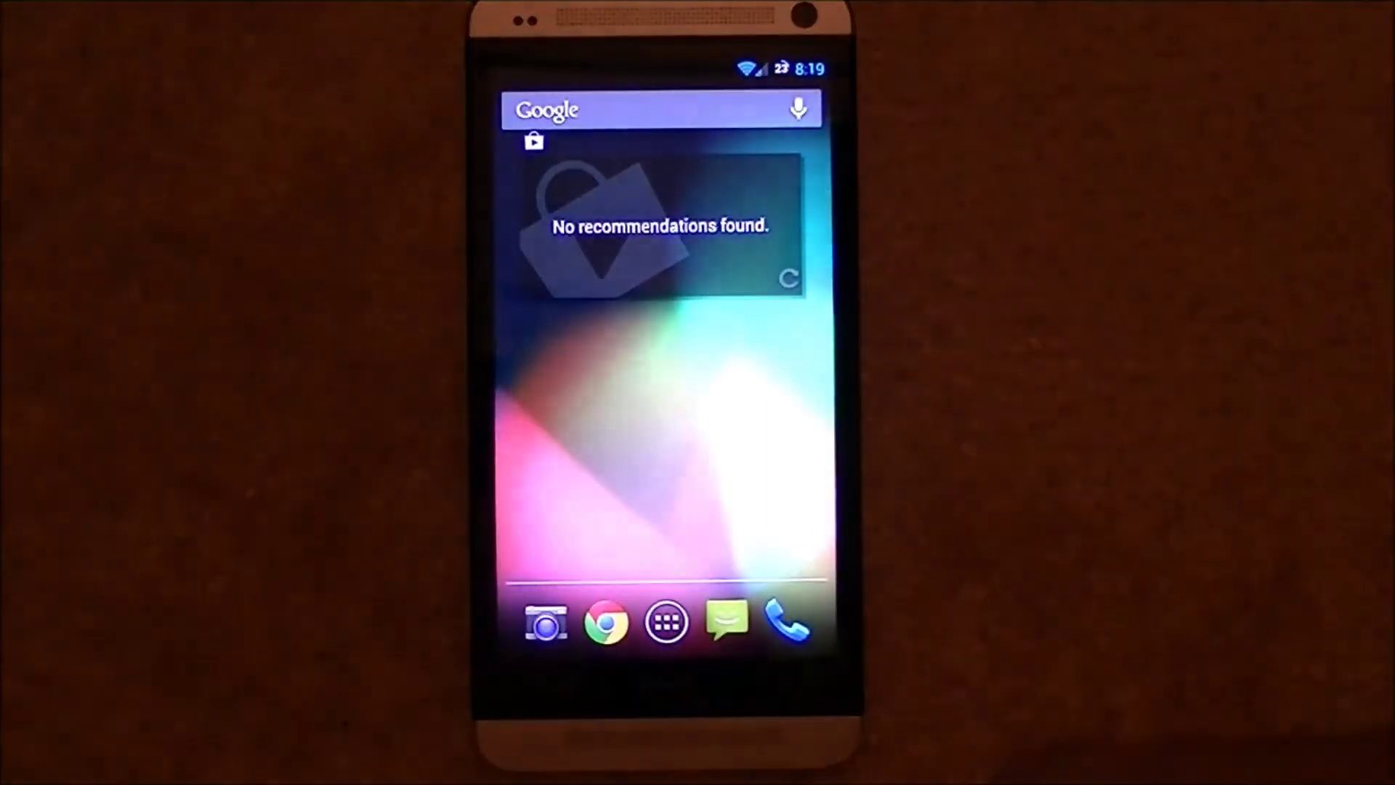